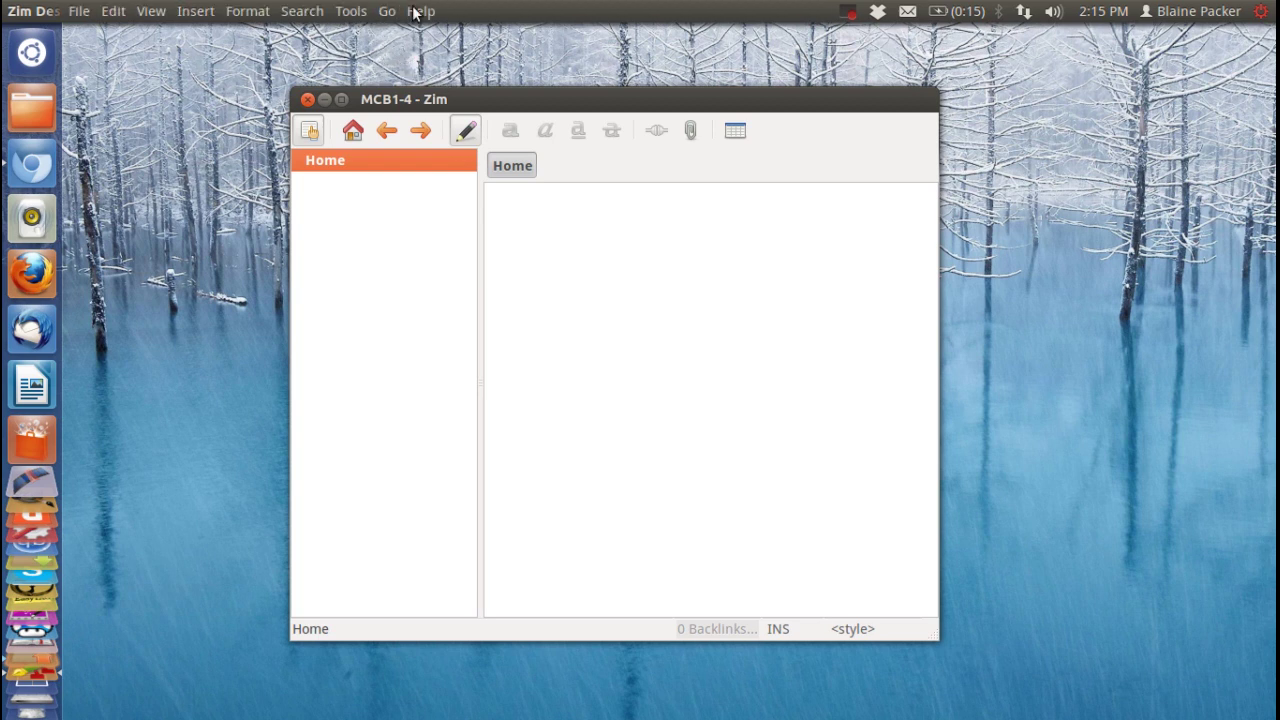
# Look through the Help and File menus and close them without choosing anything
pyautogui.click(418, 11)
pyautogui.click(502, 145)
pyautogui.click(78, 11)
pyautogui.moveTo(97, 11)
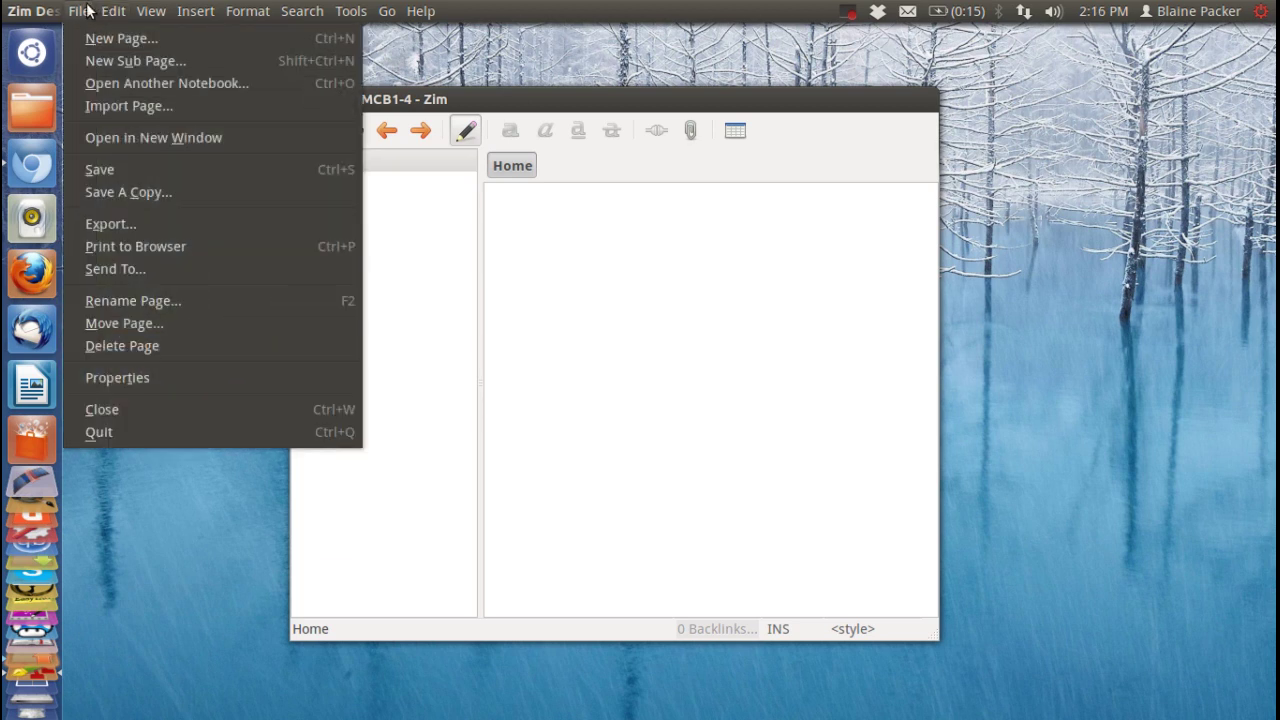
pyautogui.click(87, 11)
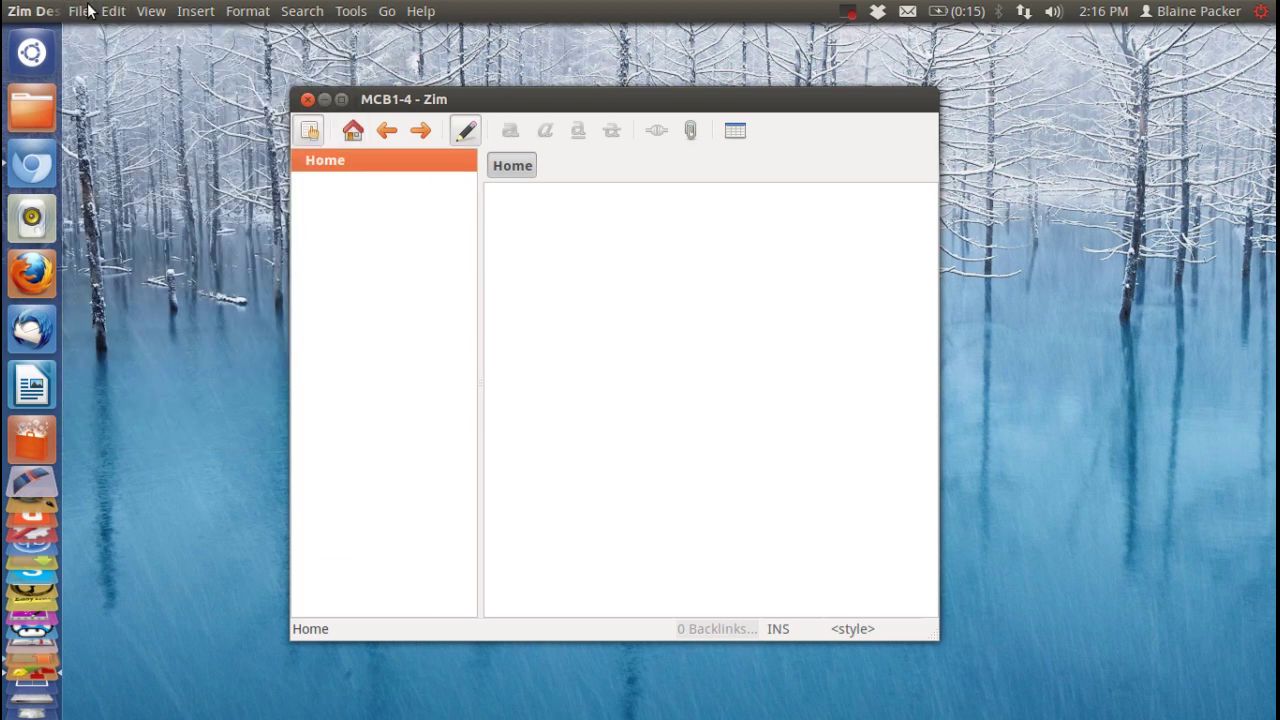
# Create a new sub page named 'Example1' under Home from its right-click menu
pyautogui.rightClick(343, 160)
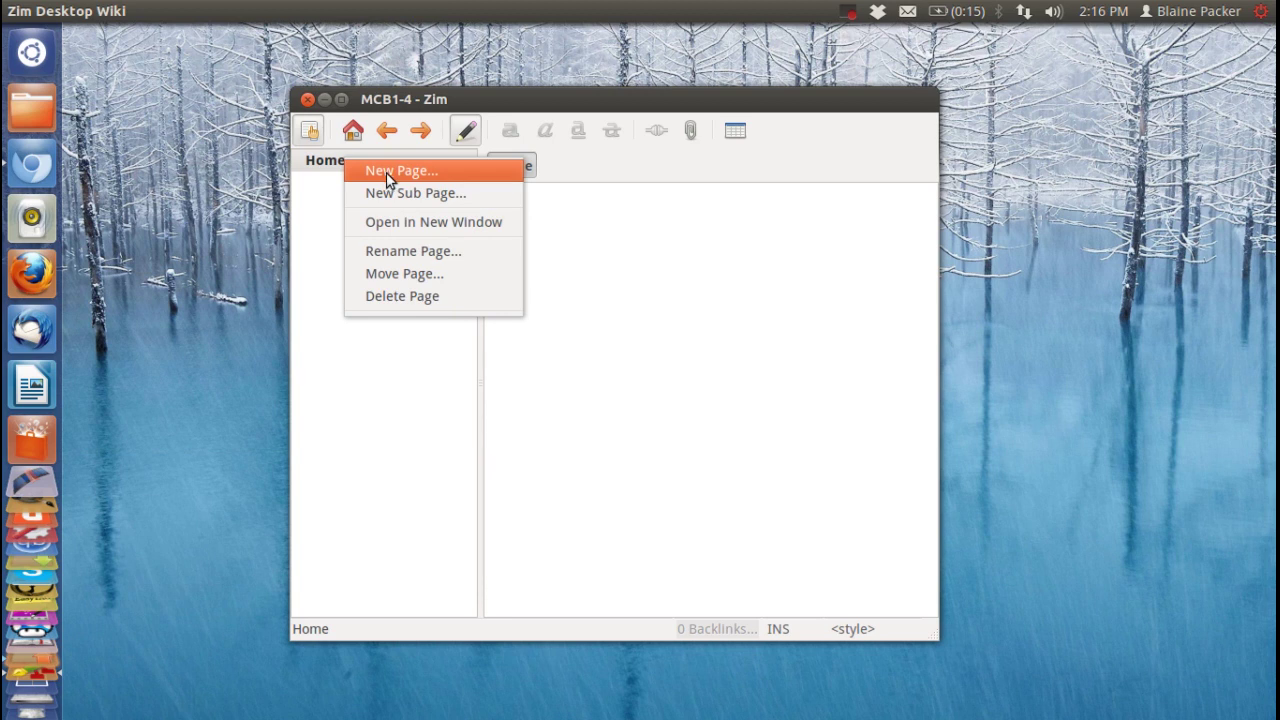
pyautogui.click(392, 191)
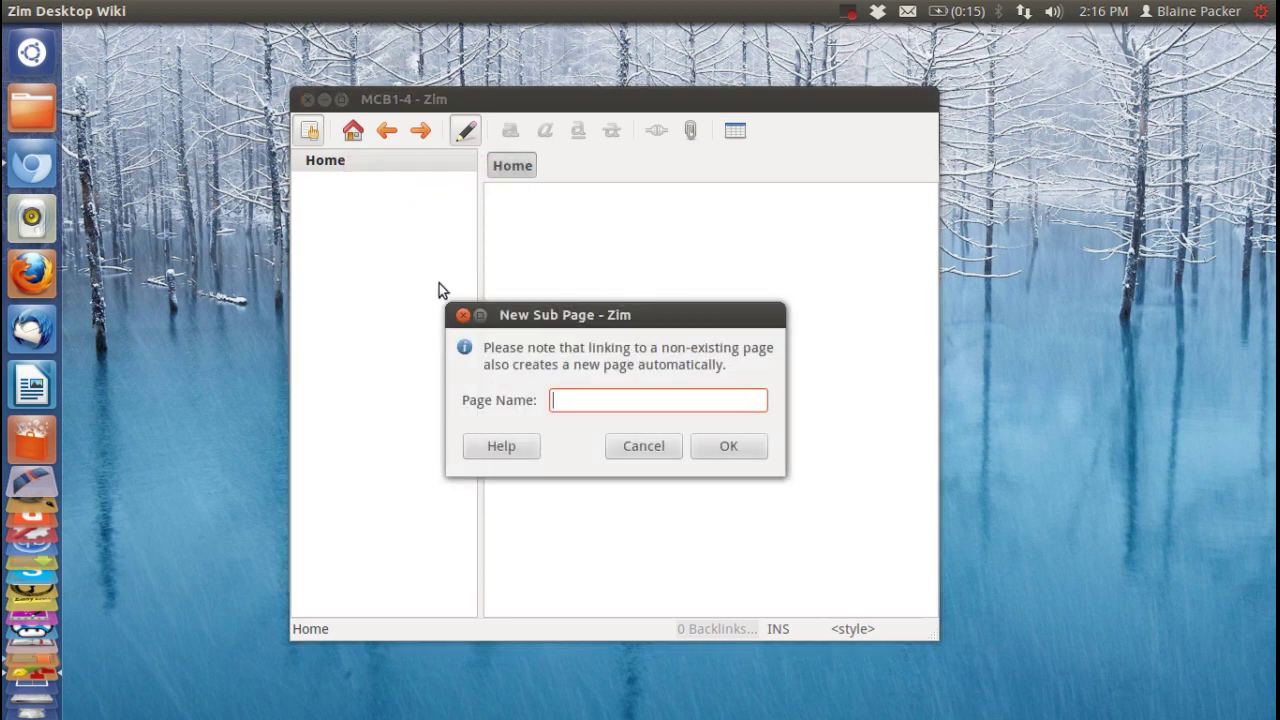
pyautogui.write('Exampmple')
pyautogui.press('BackSpace')
pyautogui.press('BackSpace')
pyautogui.press('BackSpace')
pyautogui.press('BackSpace')
pyautogui.press('BackSpace')
pyautogui.press('BackSpace')
pyautogui.write('mple1')
pyautogui.press('Return')
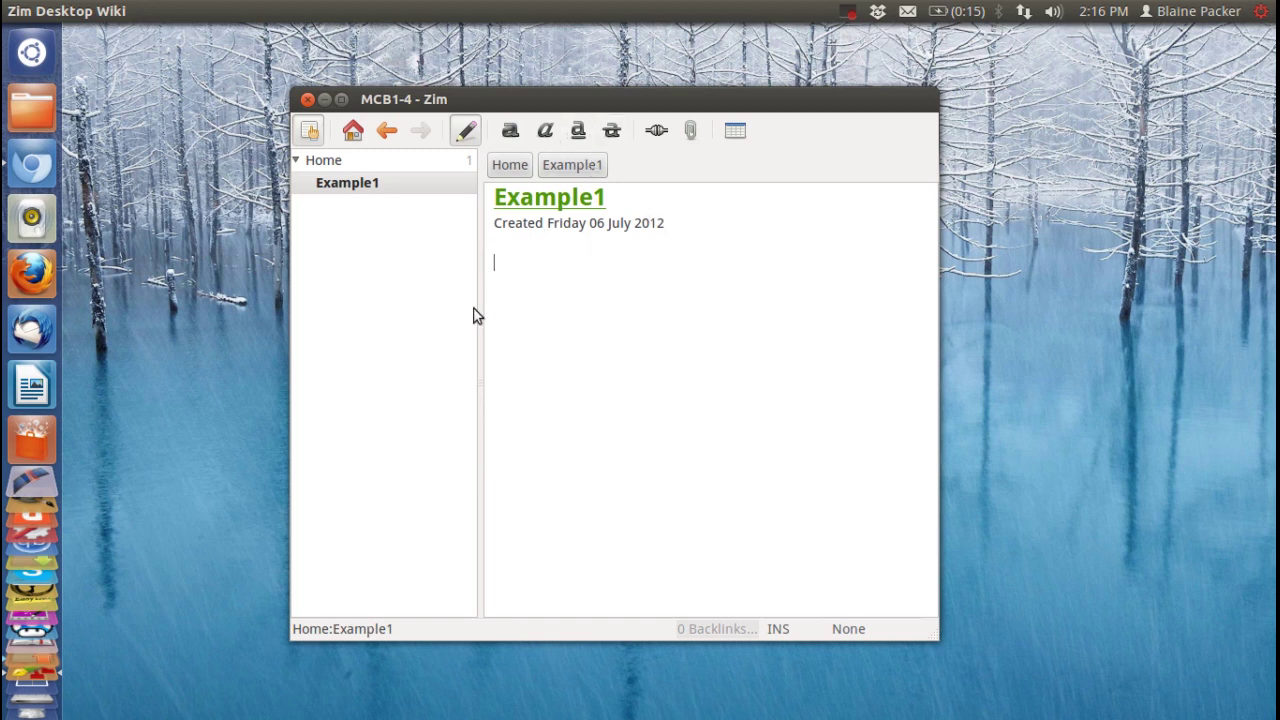
pyautogui.click(145, 11)
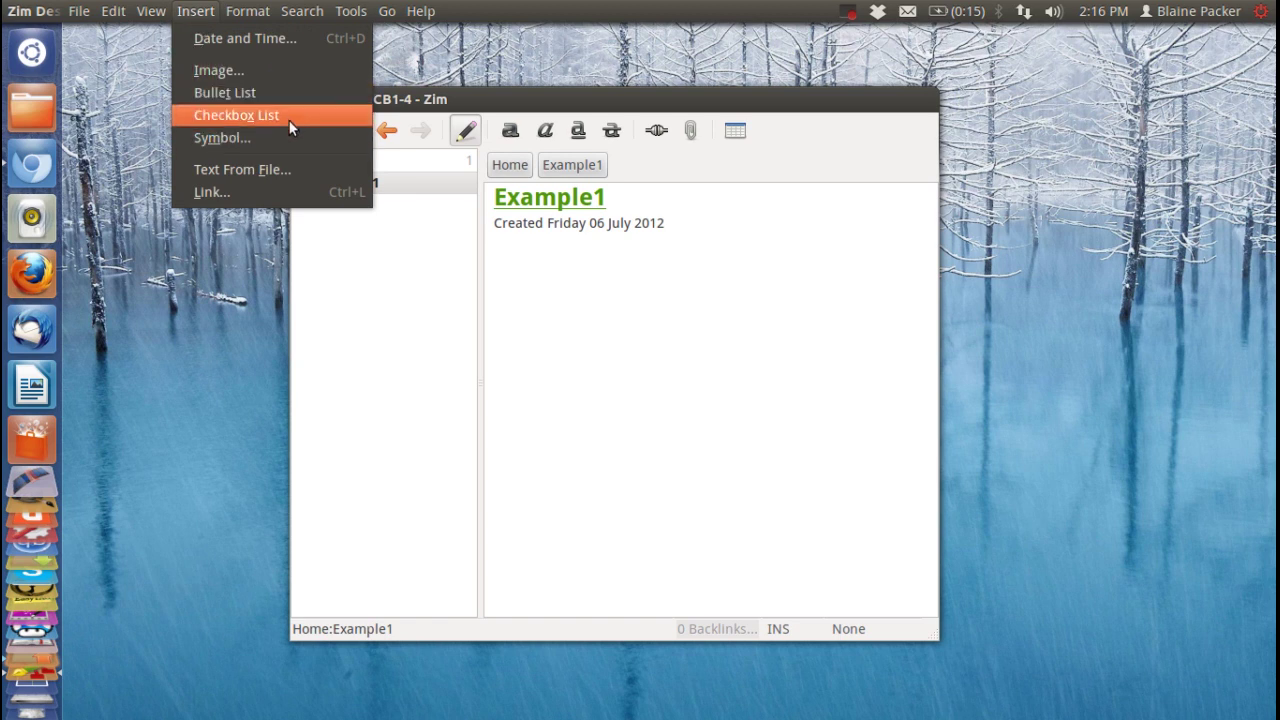
pyautogui.moveTo(257, 15)
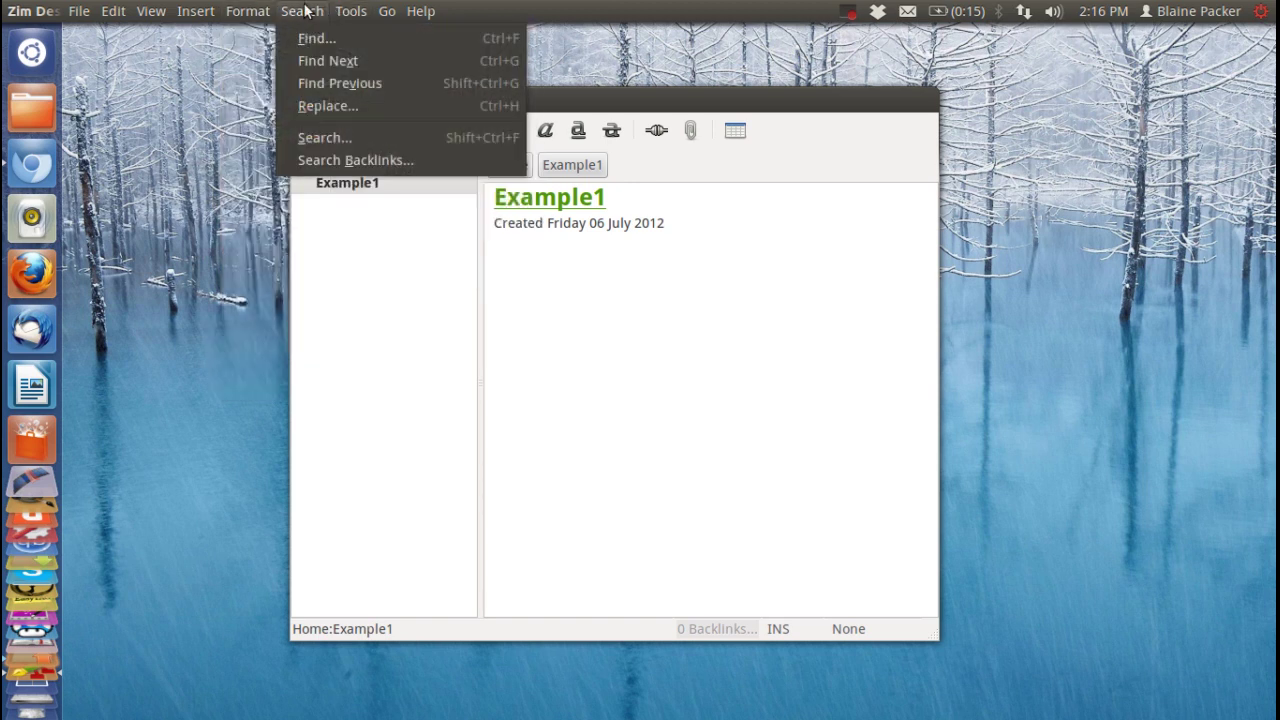
pyautogui.moveTo(352, 11)
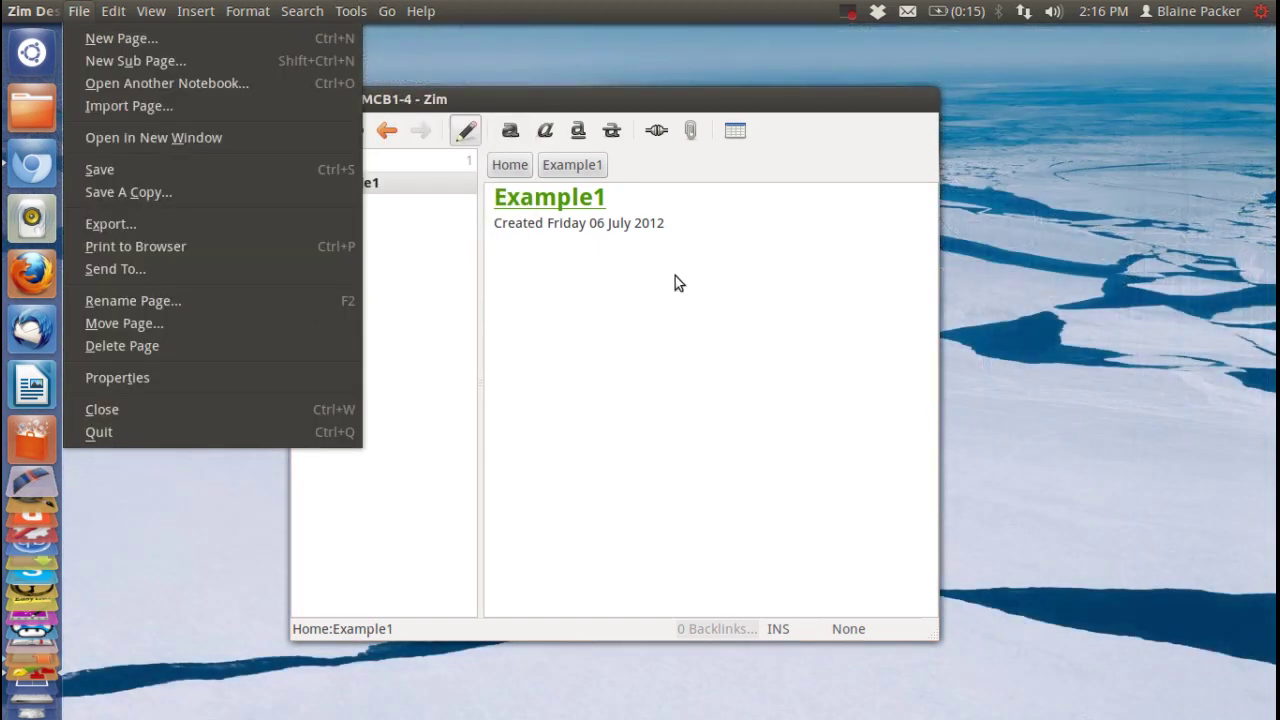
pyautogui.click(677, 280)
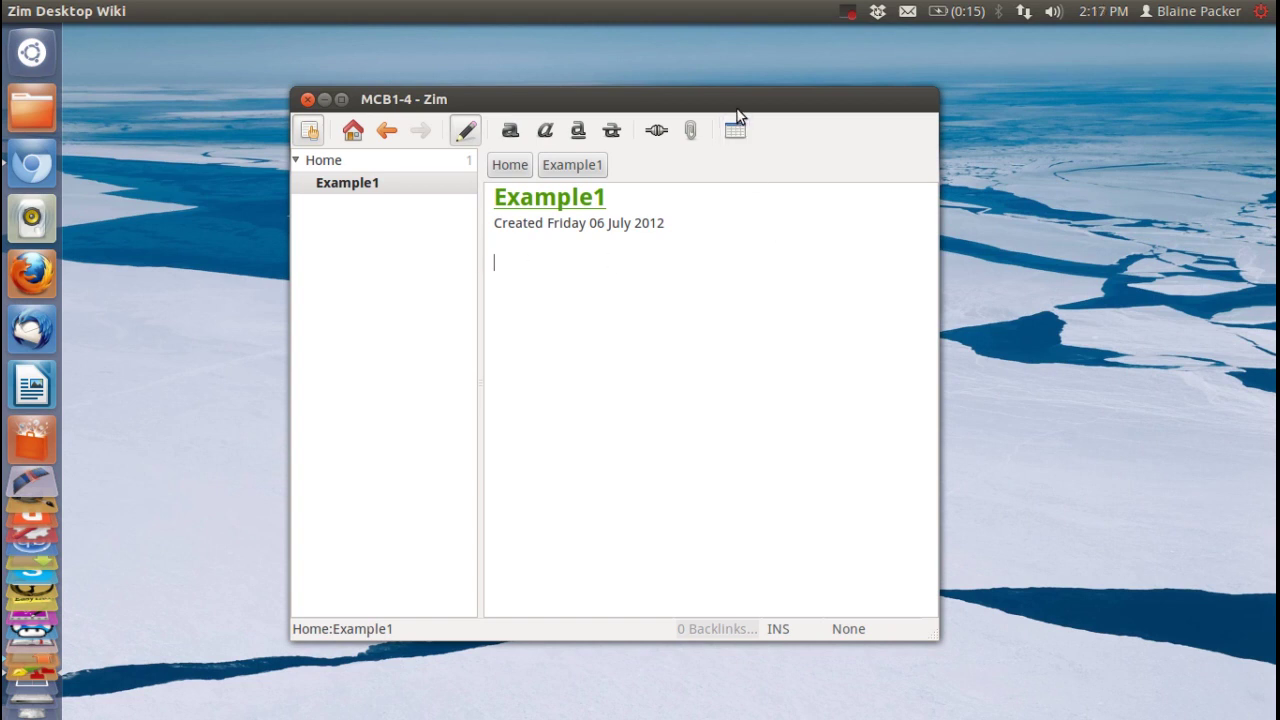
pyautogui.moveTo(737, 109); pyautogui.dragTo(716, 108)
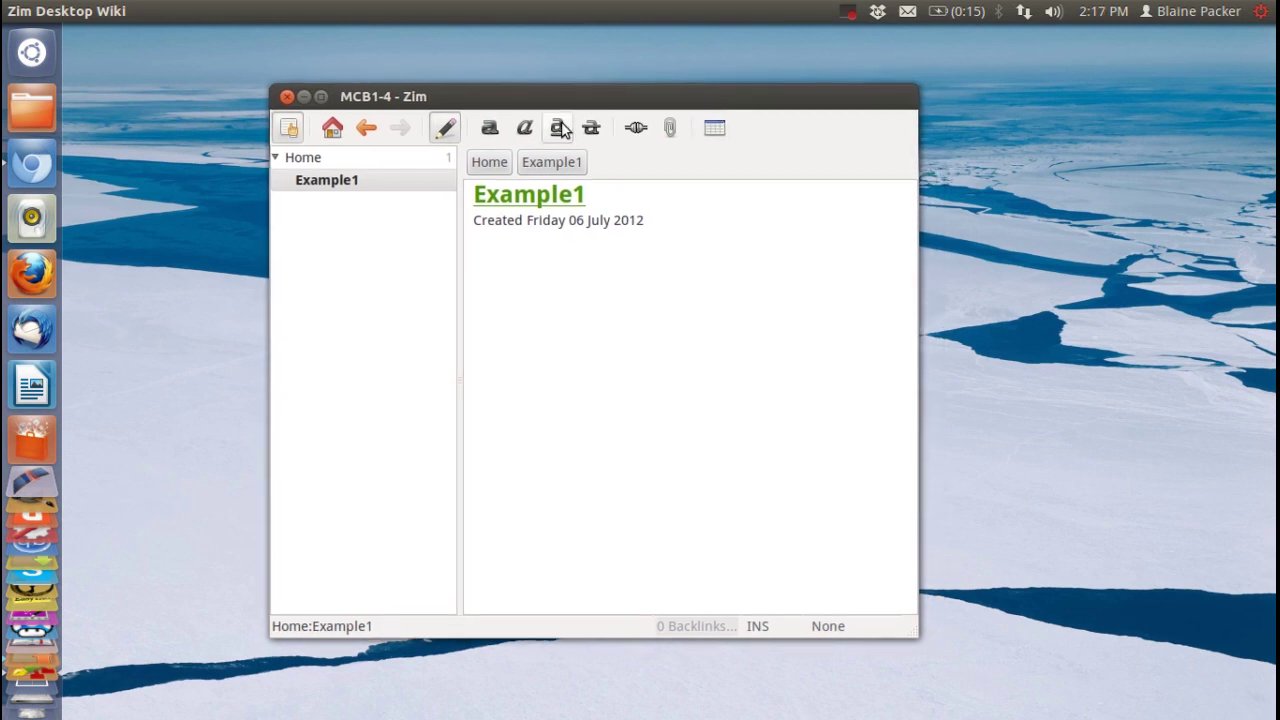
# Switch to Chromium and scroll through the zim-wiki.org screenshots page
pyautogui.click(30, 166)
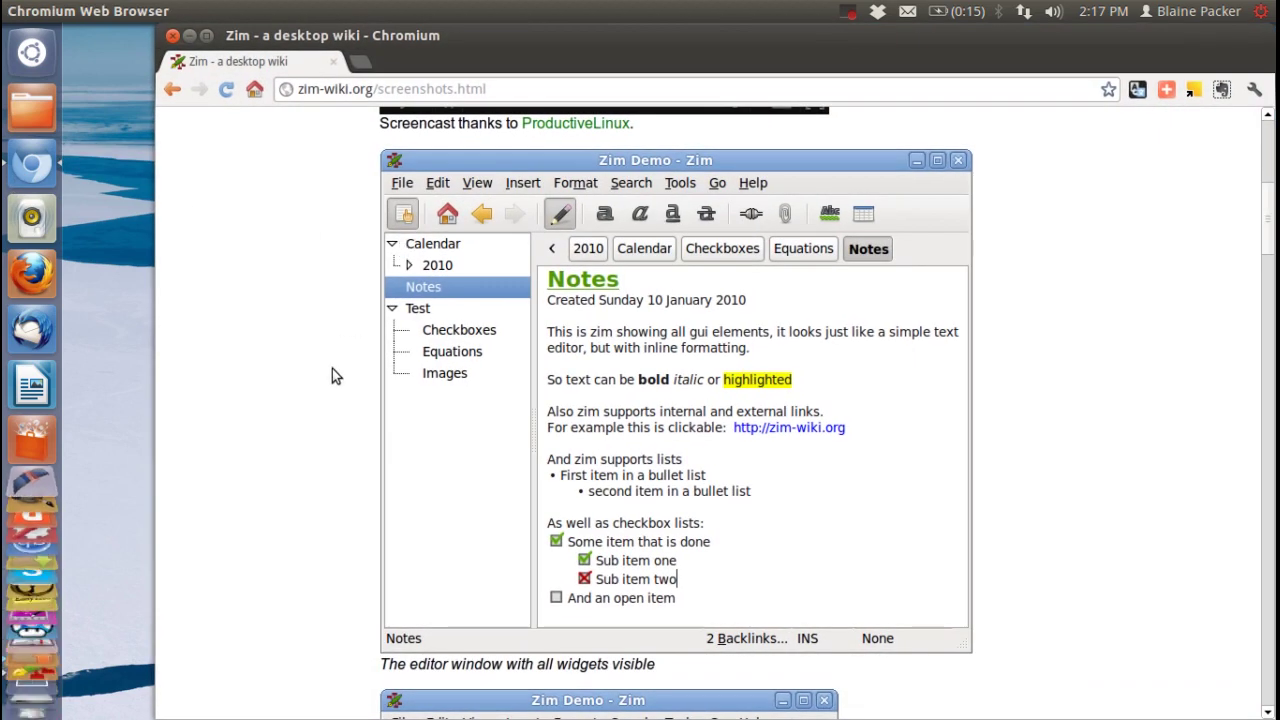
pyautogui.scroll(2, 332, 368)
pyautogui.scroll(-3, 332, 368)
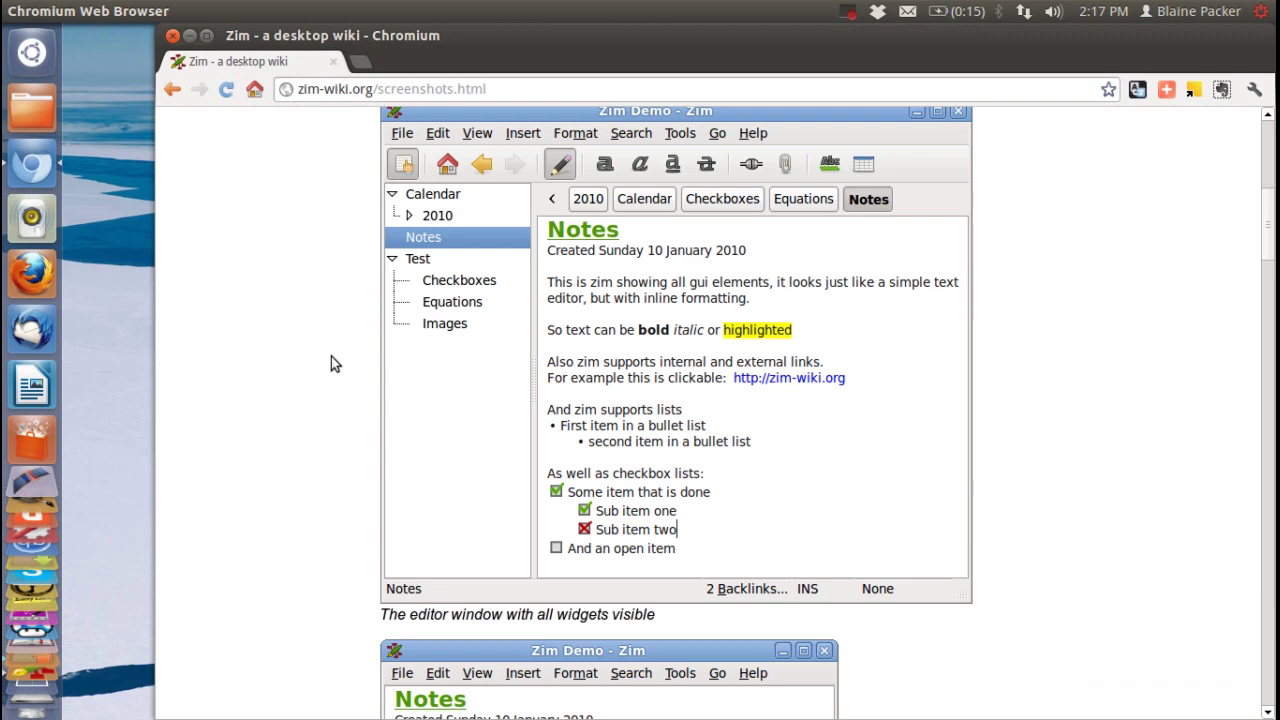
pyautogui.scroll(1, 331, 357)
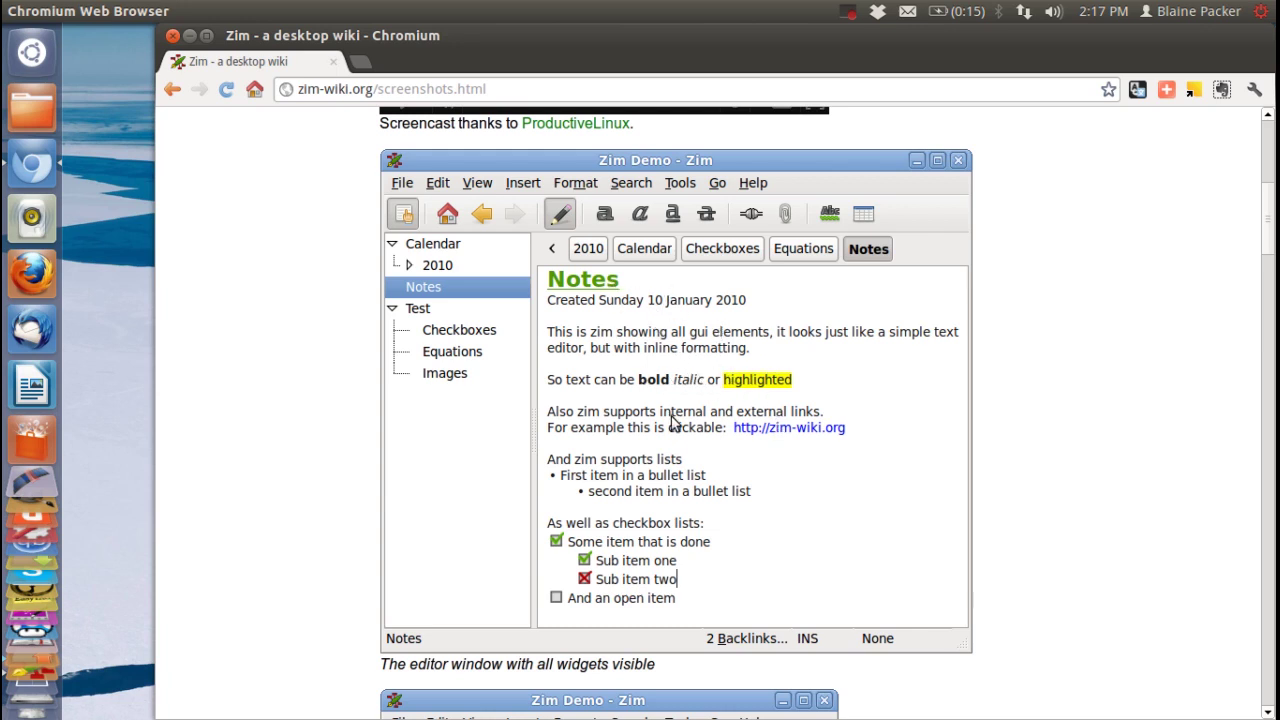
pyautogui.scroll(-3, 477, 380)
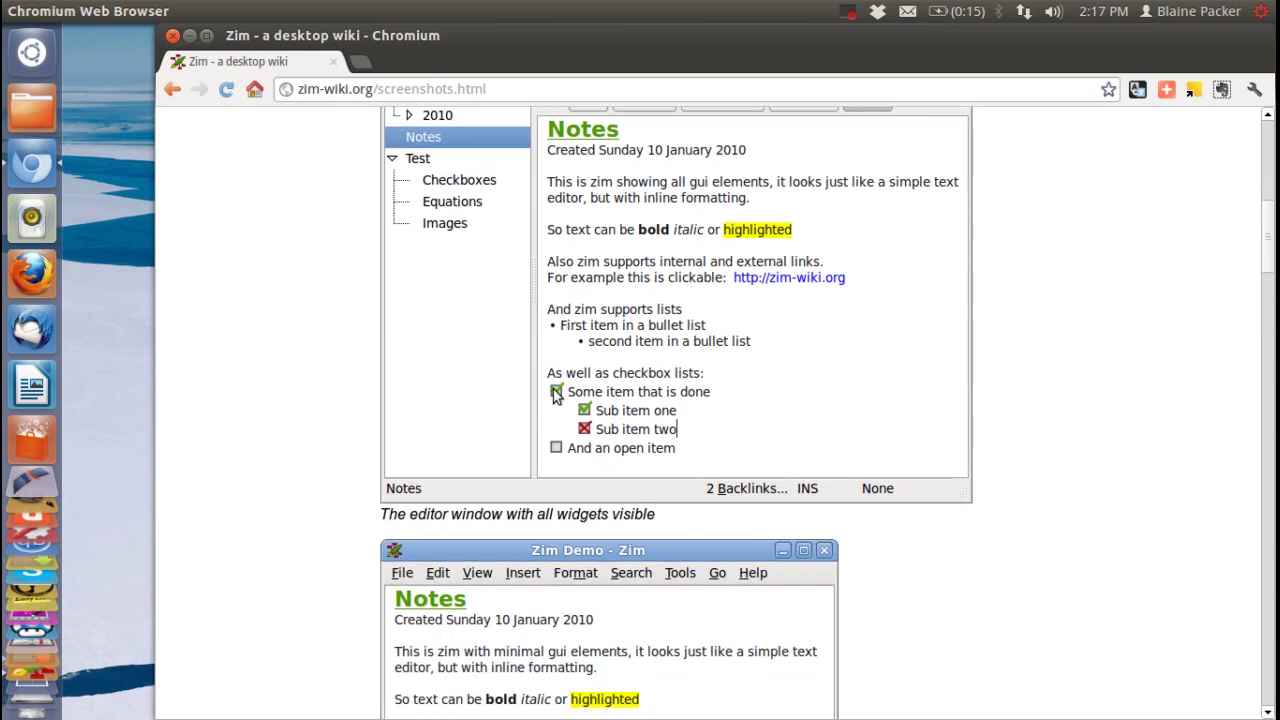
pyautogui.scroll(-8, 274, 402)
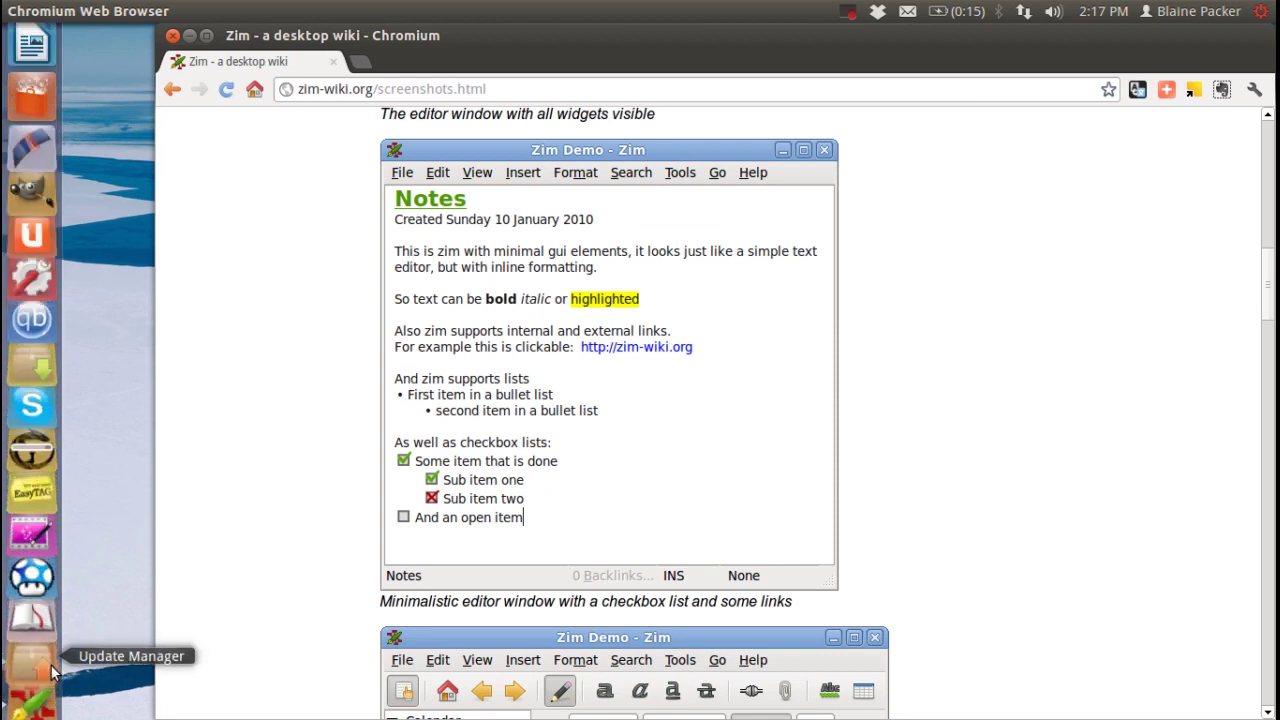
# Search Zim's commands for 'format' briefly, then return to the browser's screenshots page
pyautogui.click(31, 694)
pyautogui.press('alt')
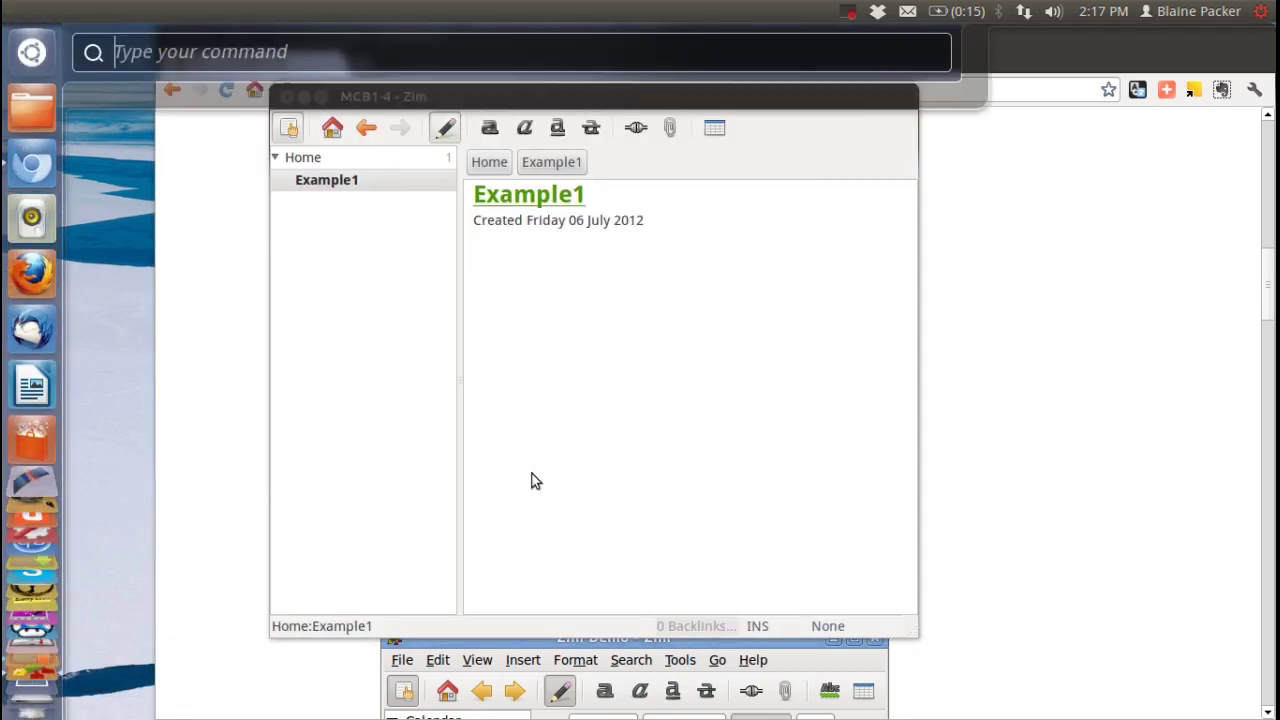
pyautogui.write('format')
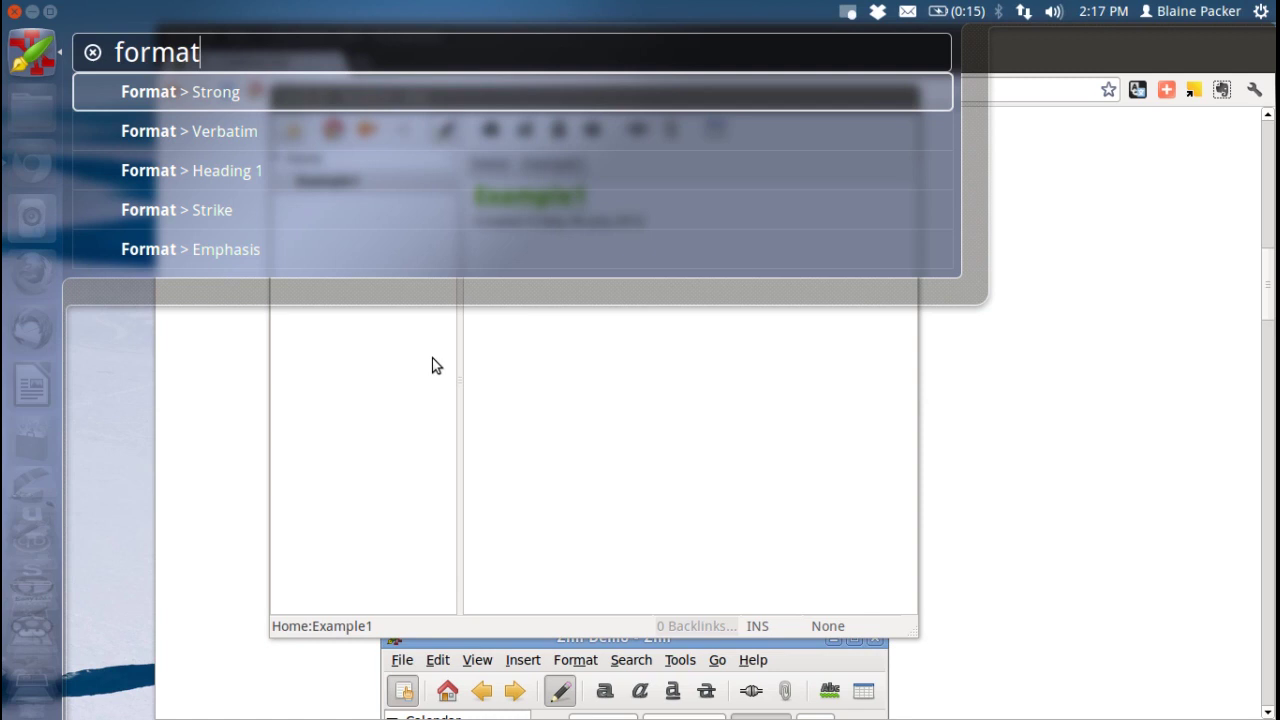
pyautogui.press('BackSpace')
pyautogui.press('BackSpace')
pyautogui.press('Escape')
pyautogui.click(226, 209)
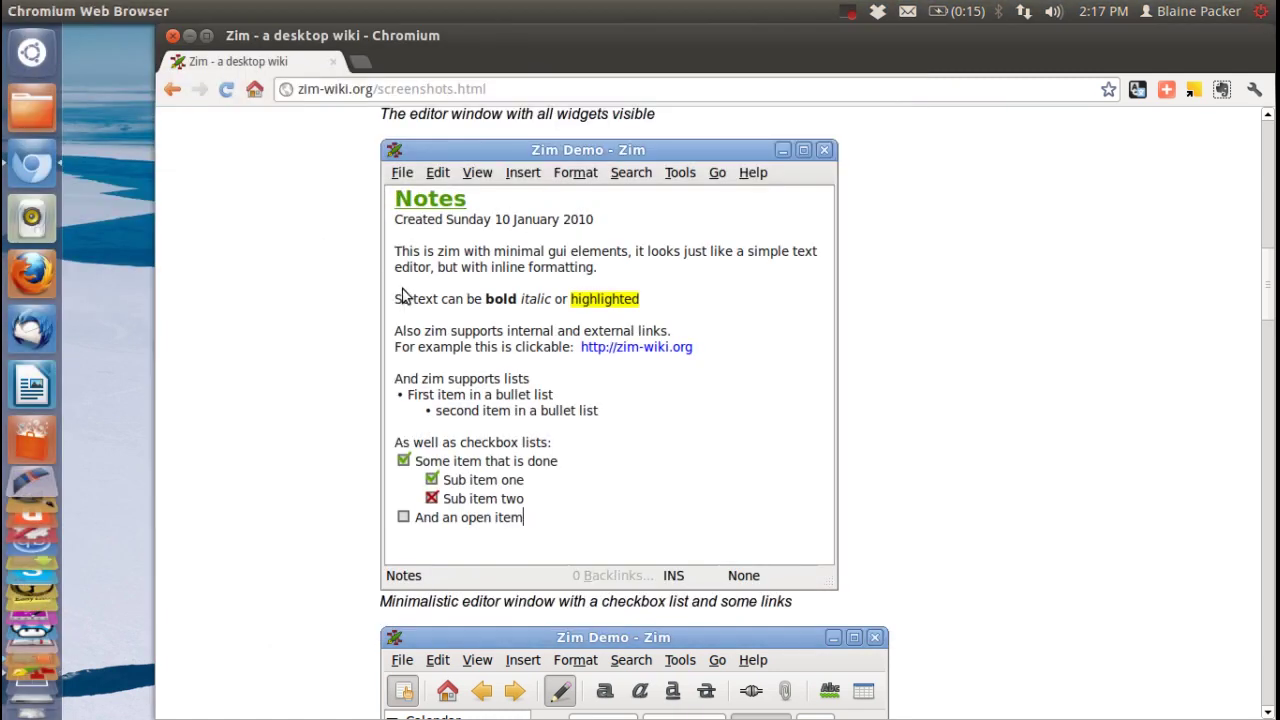
pyautogui.scroll(-8, 403, 296)
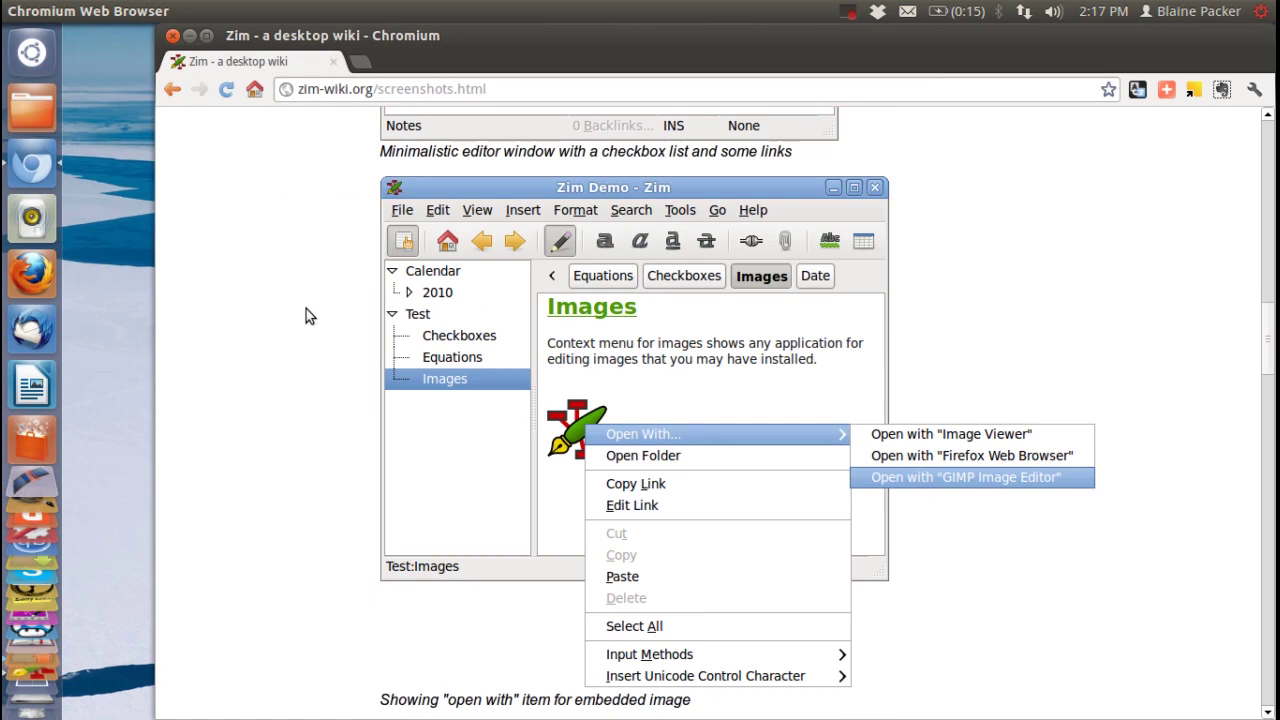
# Scroll past the calendar screenshots to the 'Showing the task list dialog' screenshot
pyautogui.scroll(-3, 303, 311)
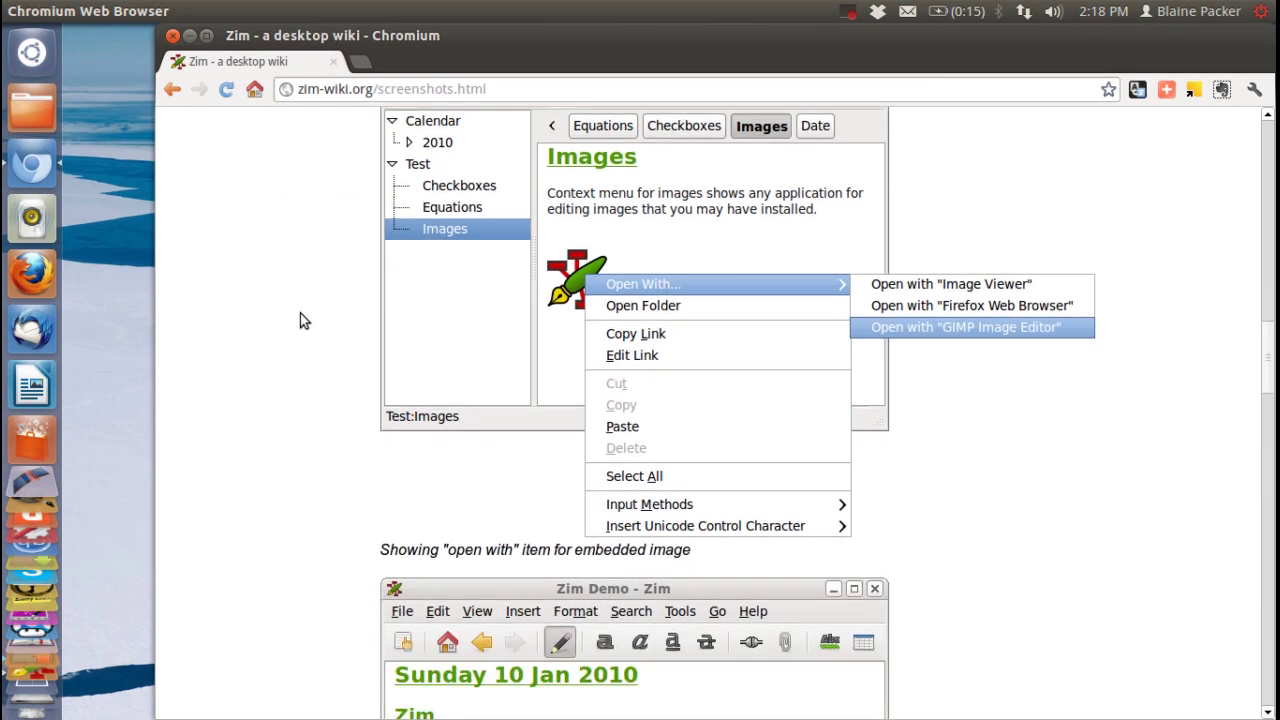
pyautogui.scroll(-1, 300, 313)
pyautogui.scroll(2, 300, 313)
pyautogui.scroll(-7, 300, 315)
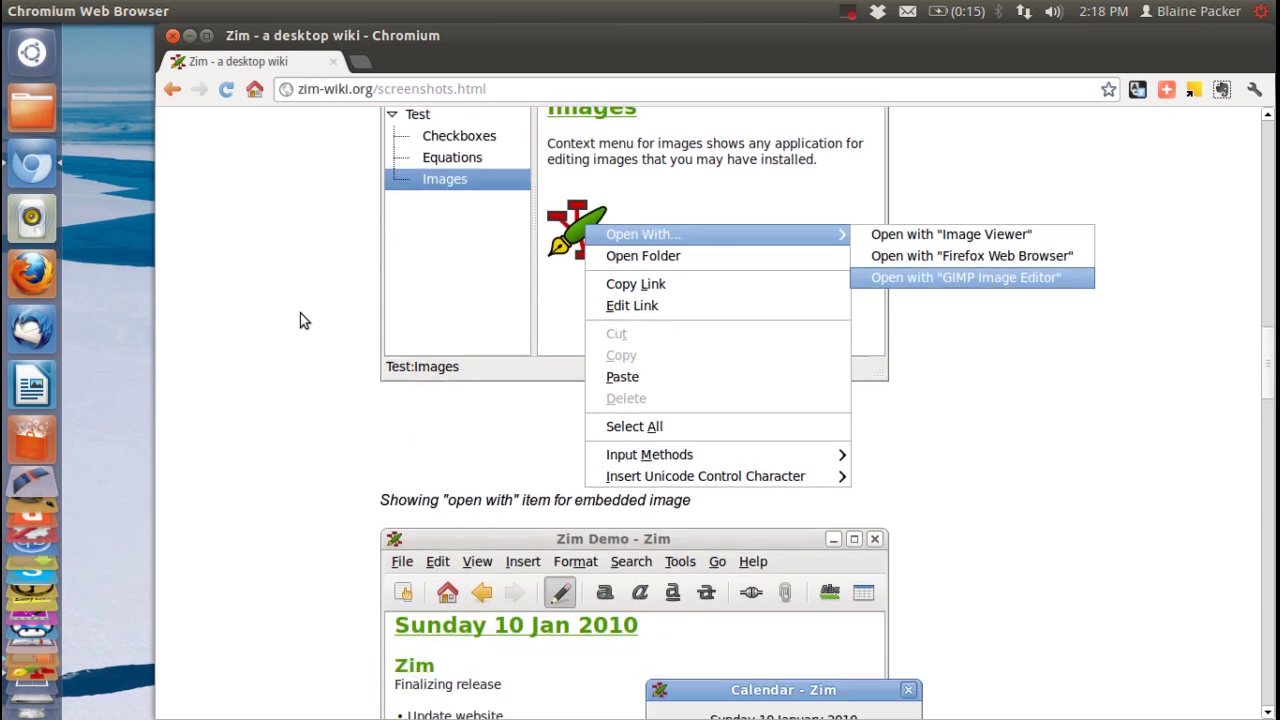
pyautogui.scroll(-2, 300, 313)
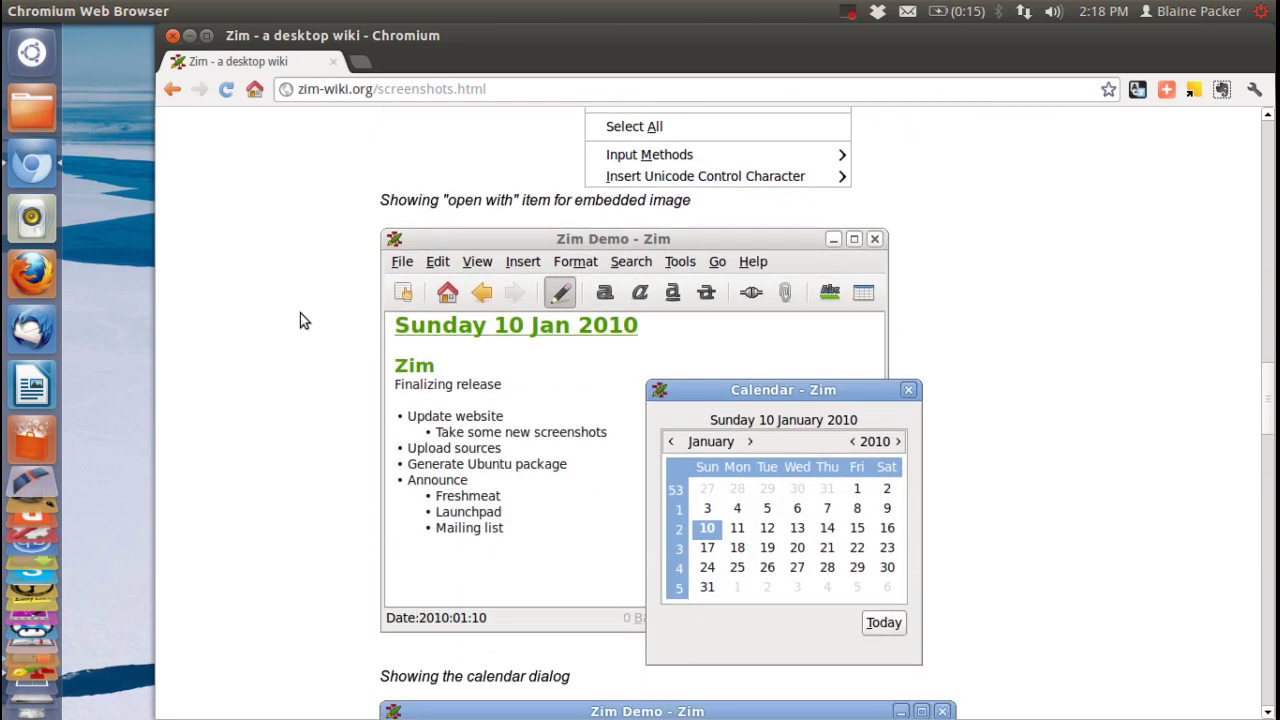
pyautogui.scroll(-4, 300, 313)
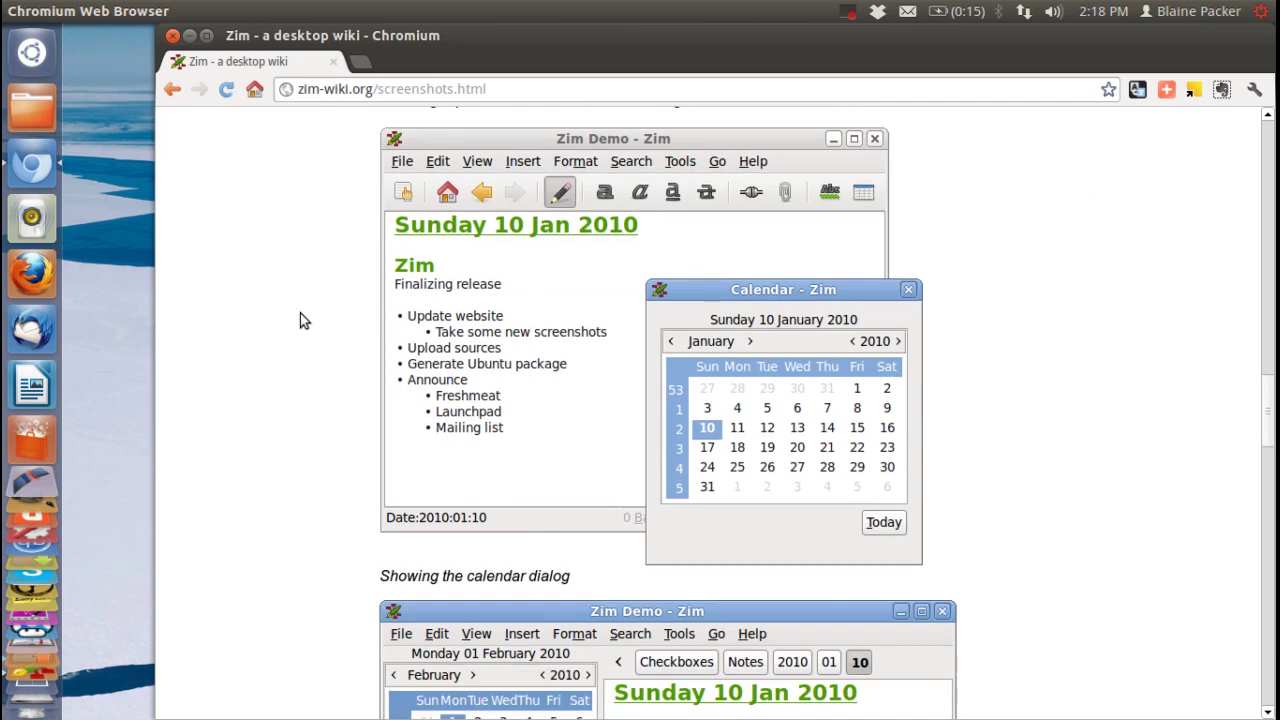
pyautogui.scroll(-6, 300, 313)
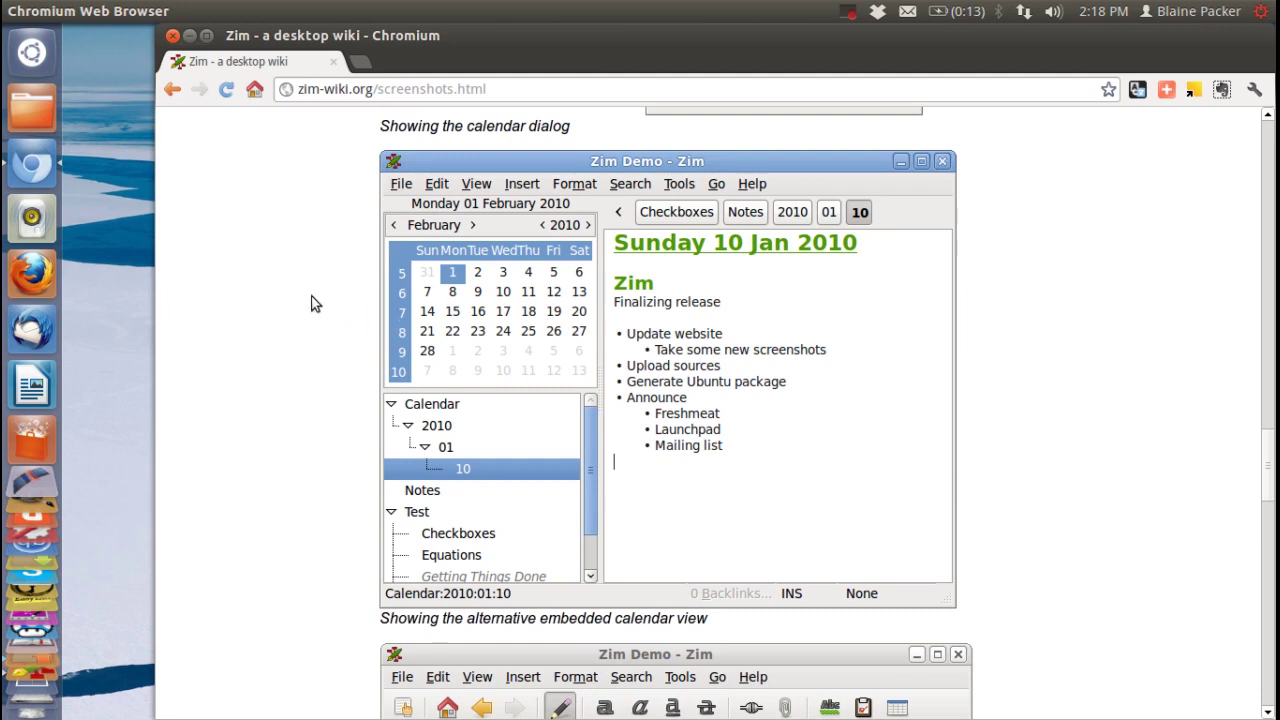
pyautogui.scroll(-11, 310, 303)
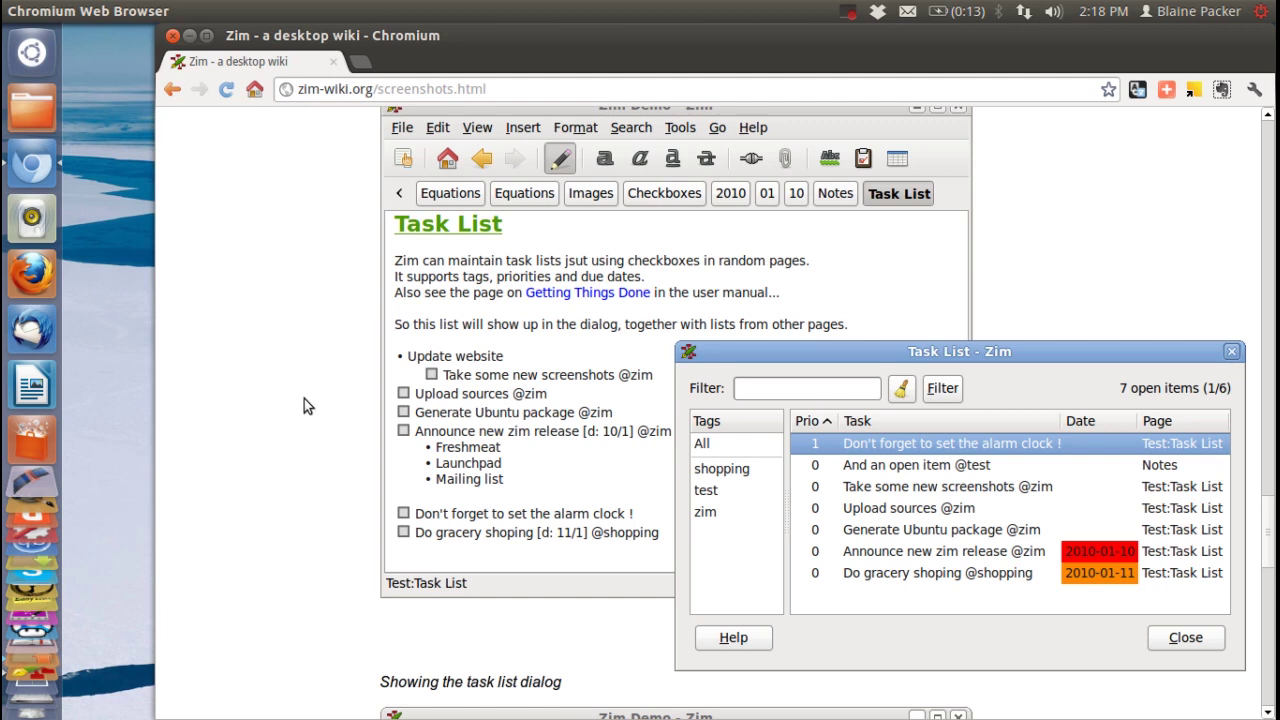
# Scroll further down the screenshots, then back up to the top of the page
pyautogui.scroll(-5, 300, 399)
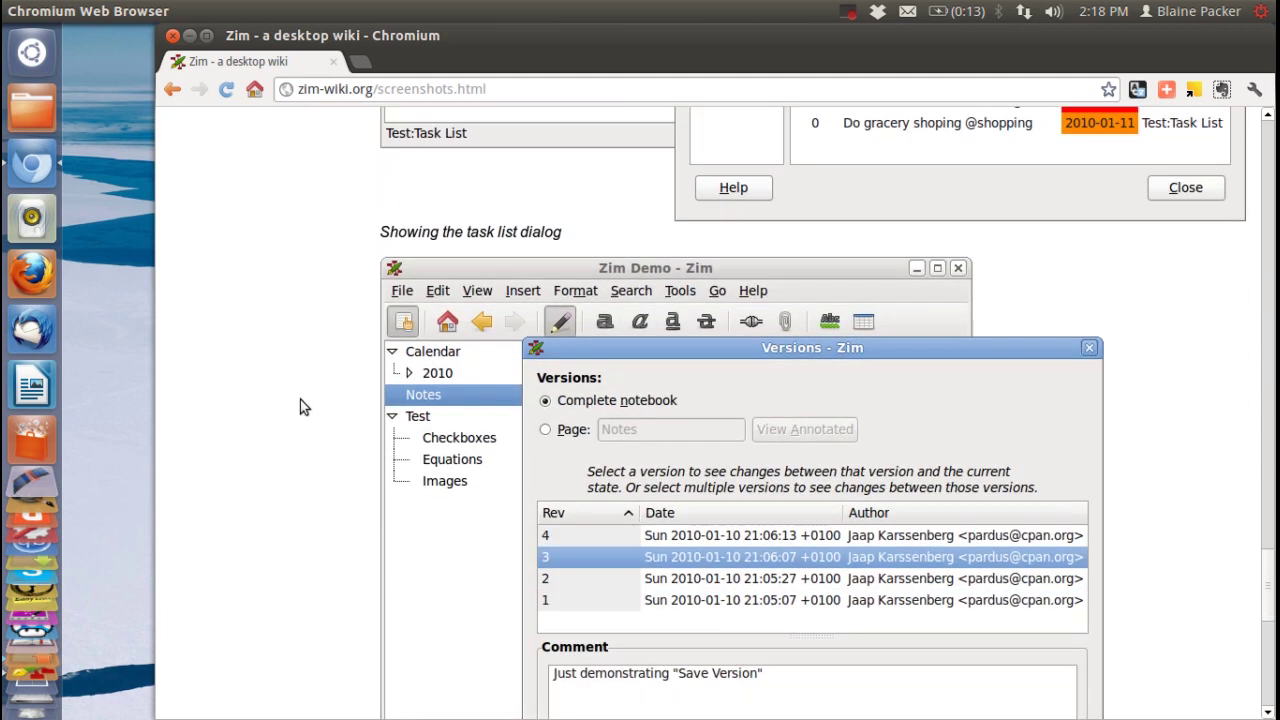
pyautogui.scroll(-1, 300, 407)
pyautogui.scroll(-1, 305, 407)
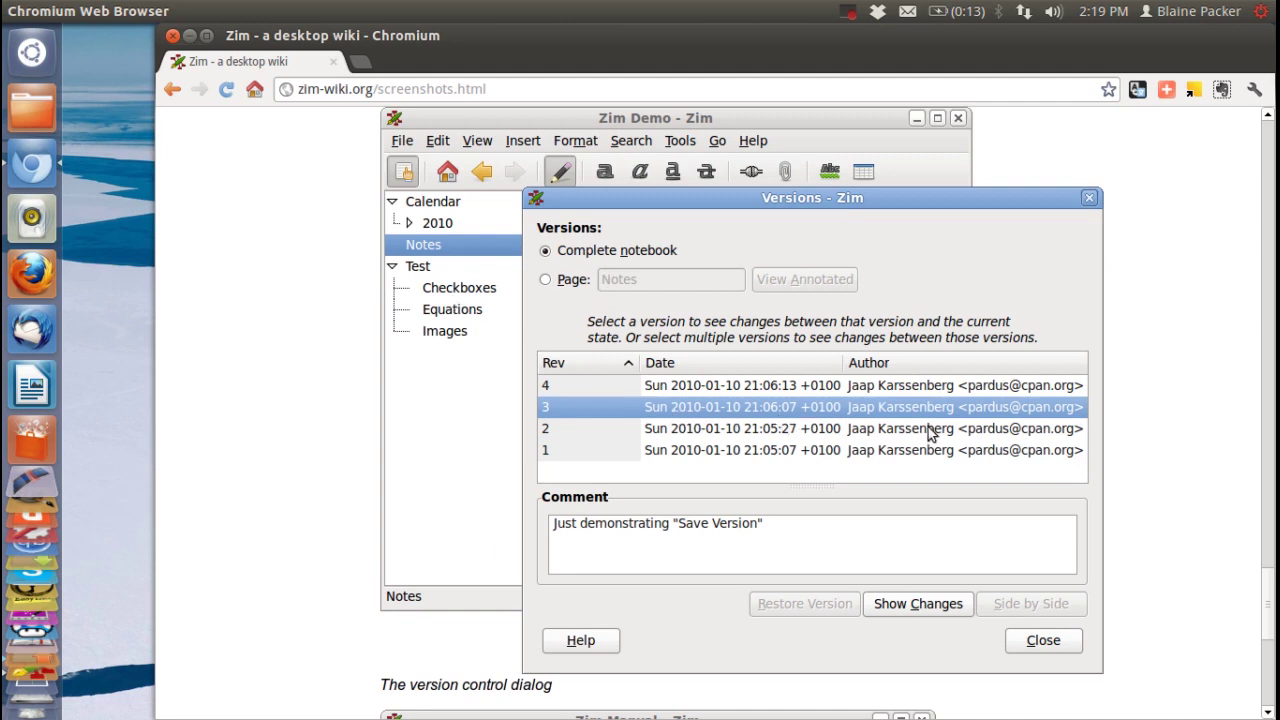
pyautogui.scroll(-5, 393, 405)
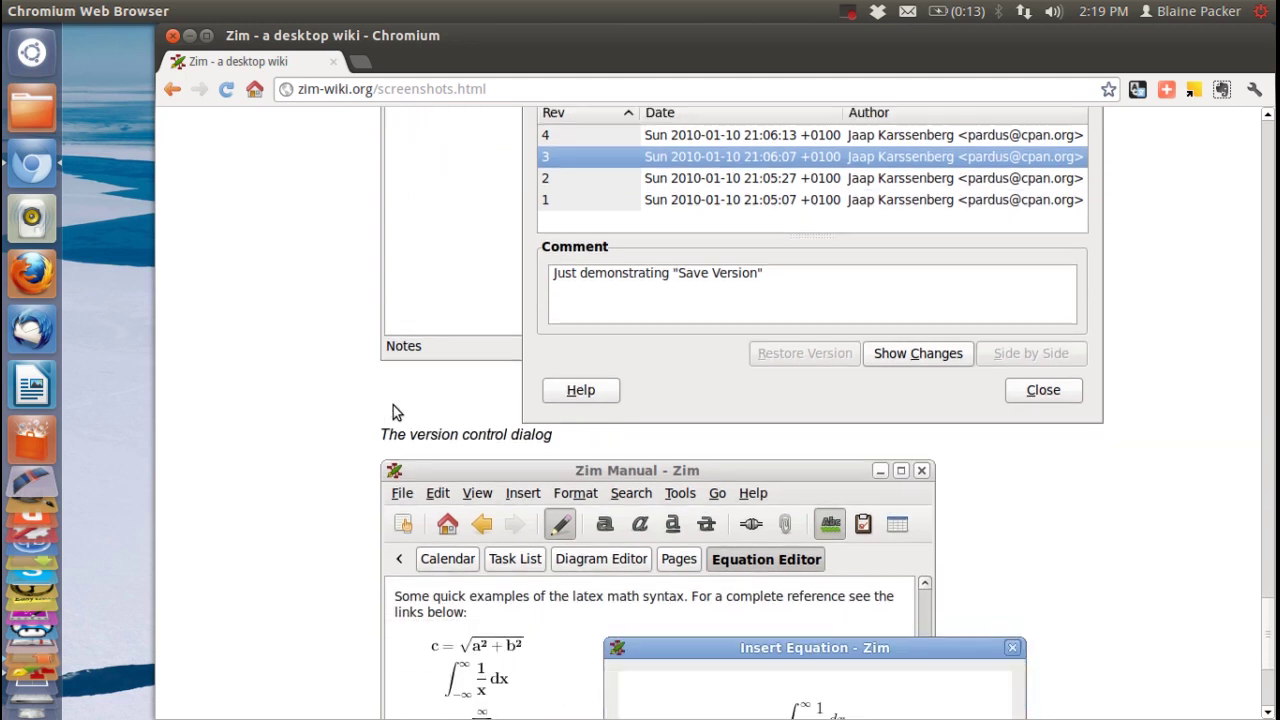
pyautogui.scroll(-6, 271, 394)
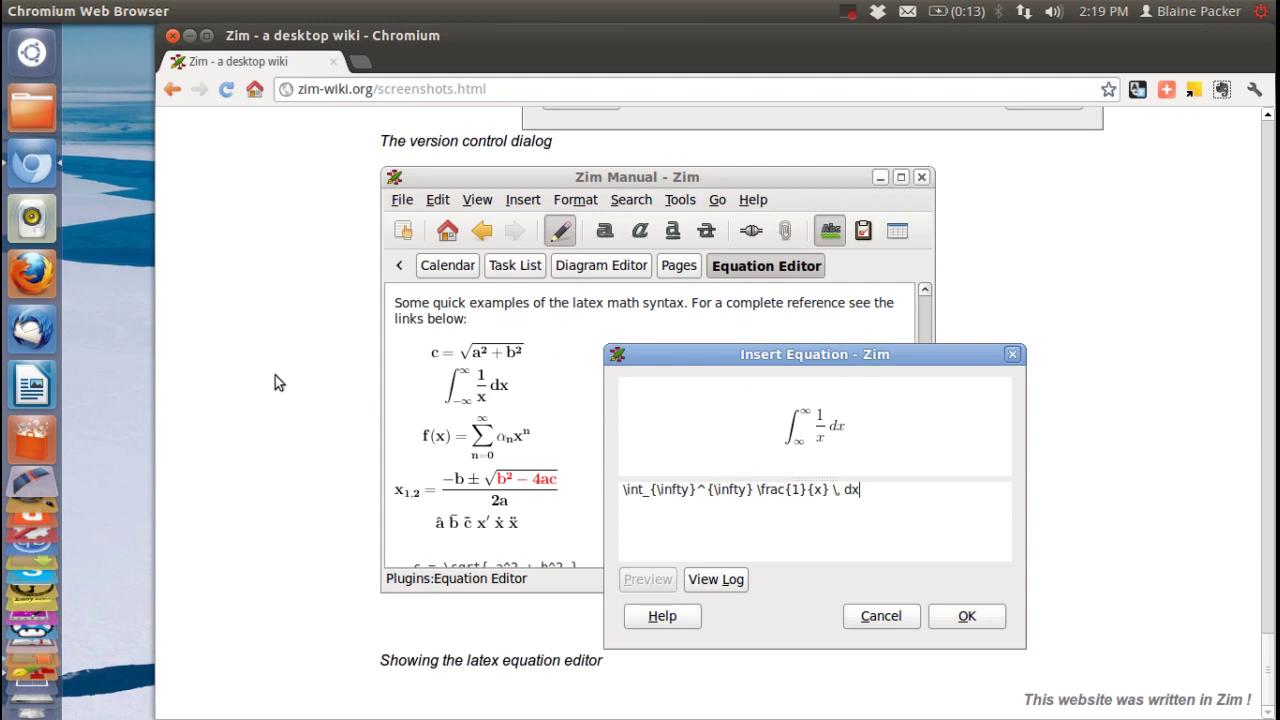
pyautogui.scroll(20, 275, 376)
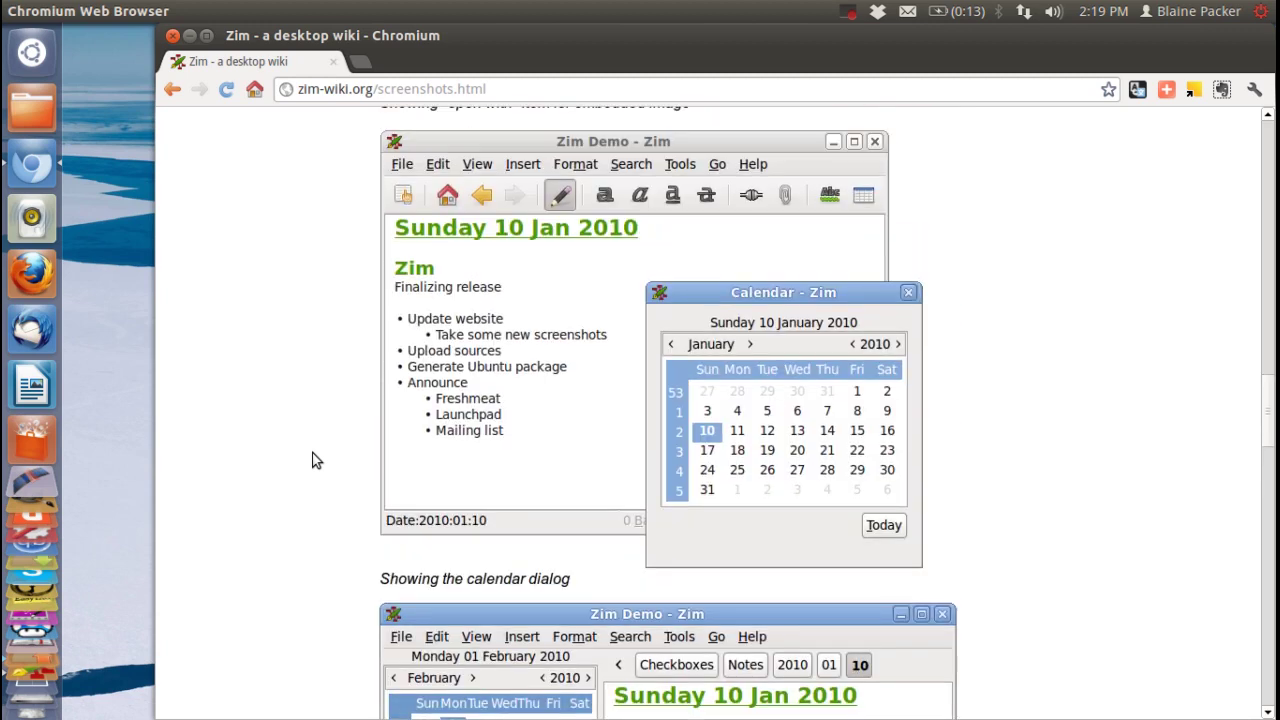
pyautogui.scroll(15, 312, 460)
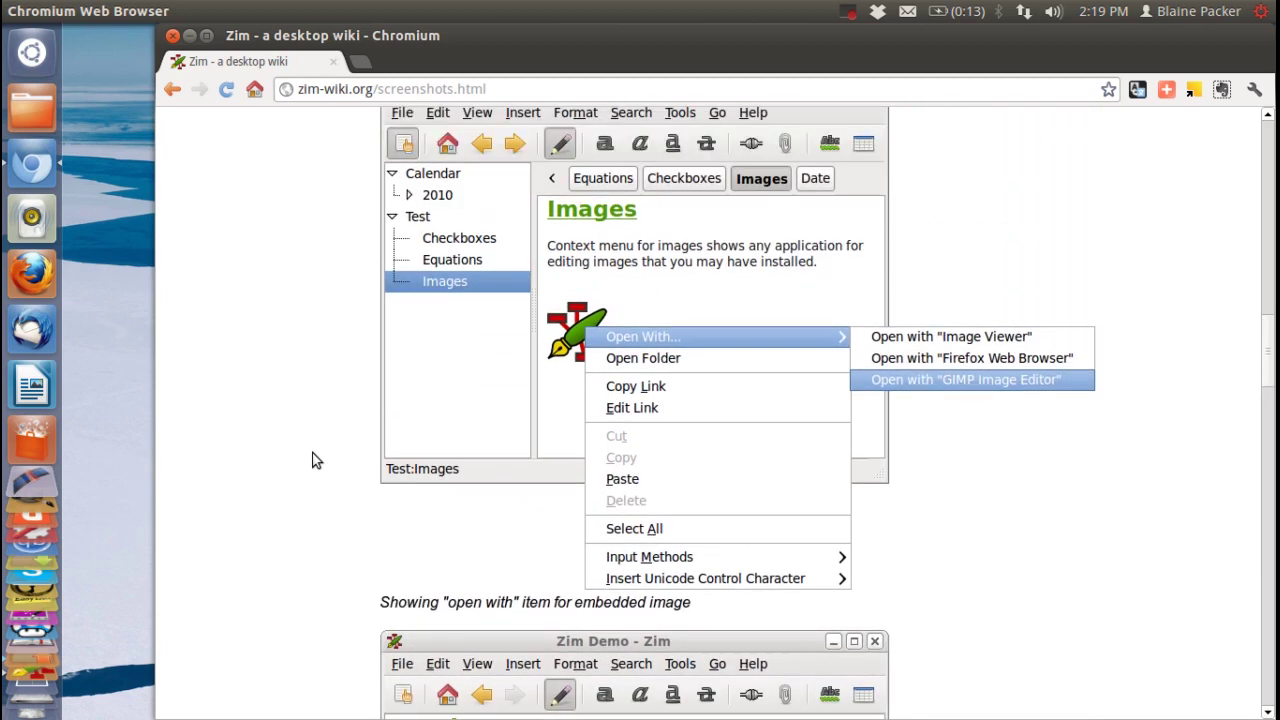
pyautogui.scroll(9, 312, 460)
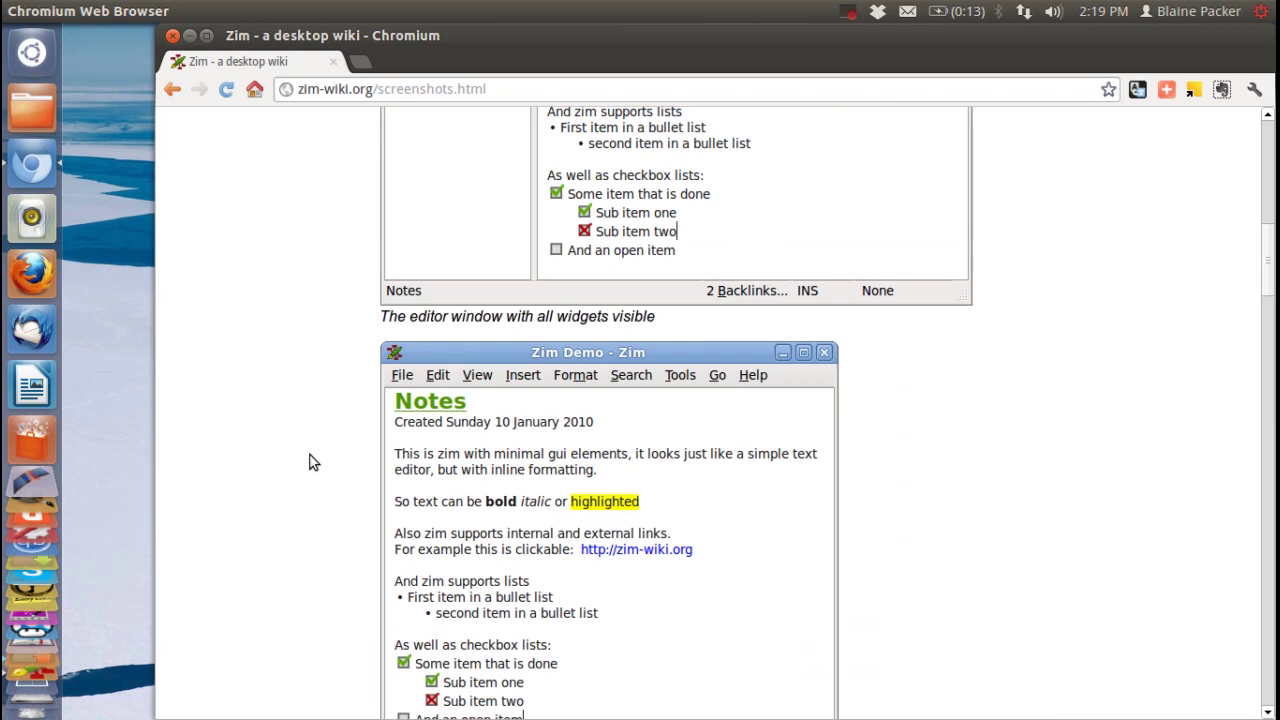
pyautogui.scroll(15, 310, 460)
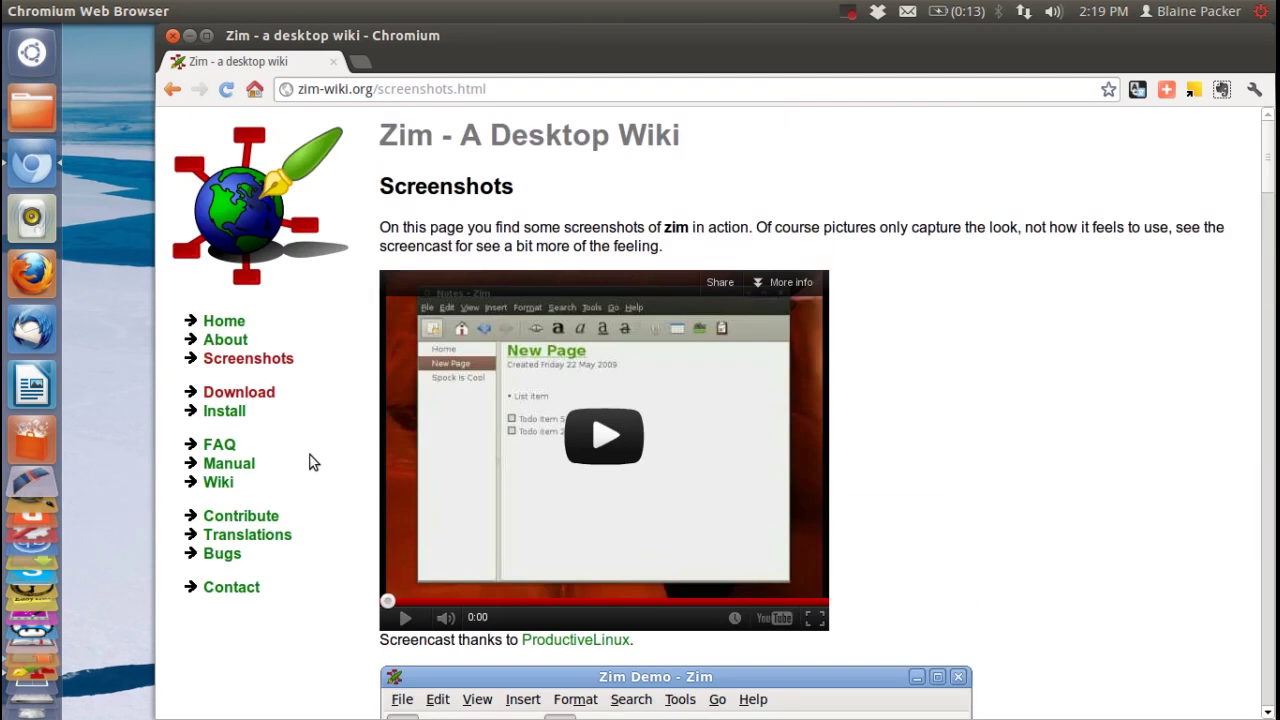
# Visit the site's Home page, go back, and minimize Chromium to reveal the MCB1-4 notebook
pyautogui.click(244, 322)
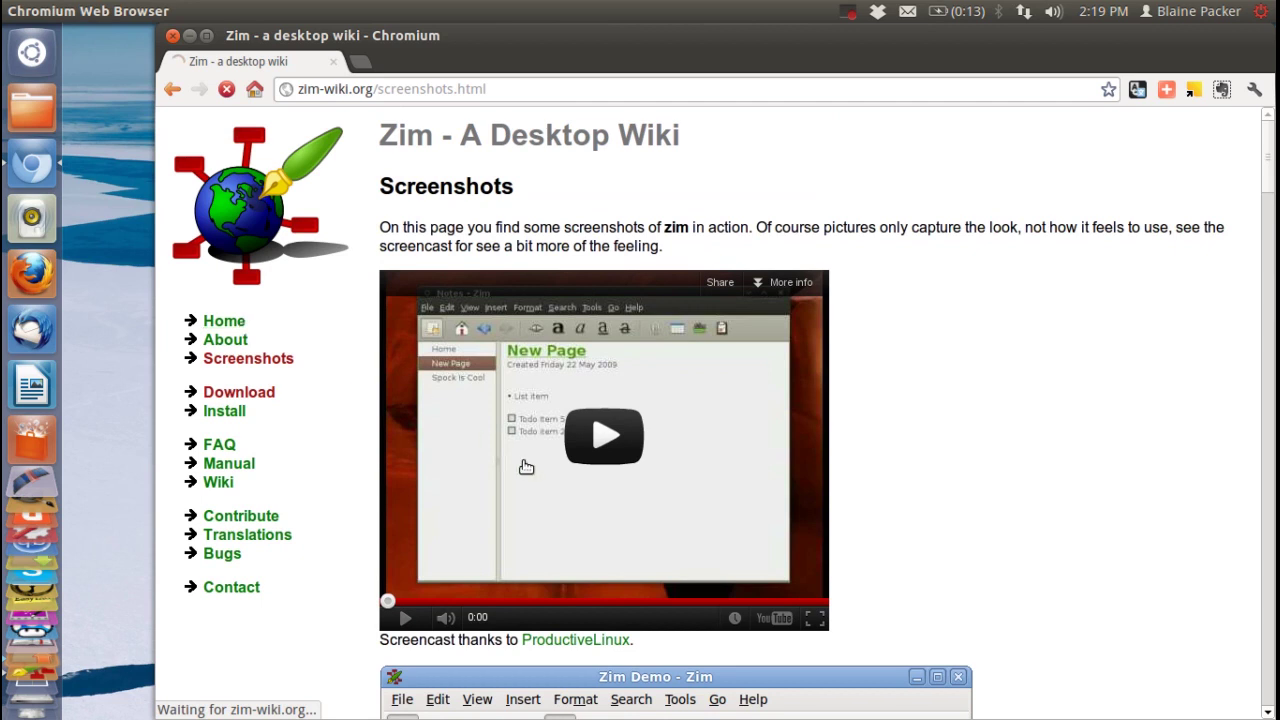
pyautogui.hotkey('alt', 'Left')
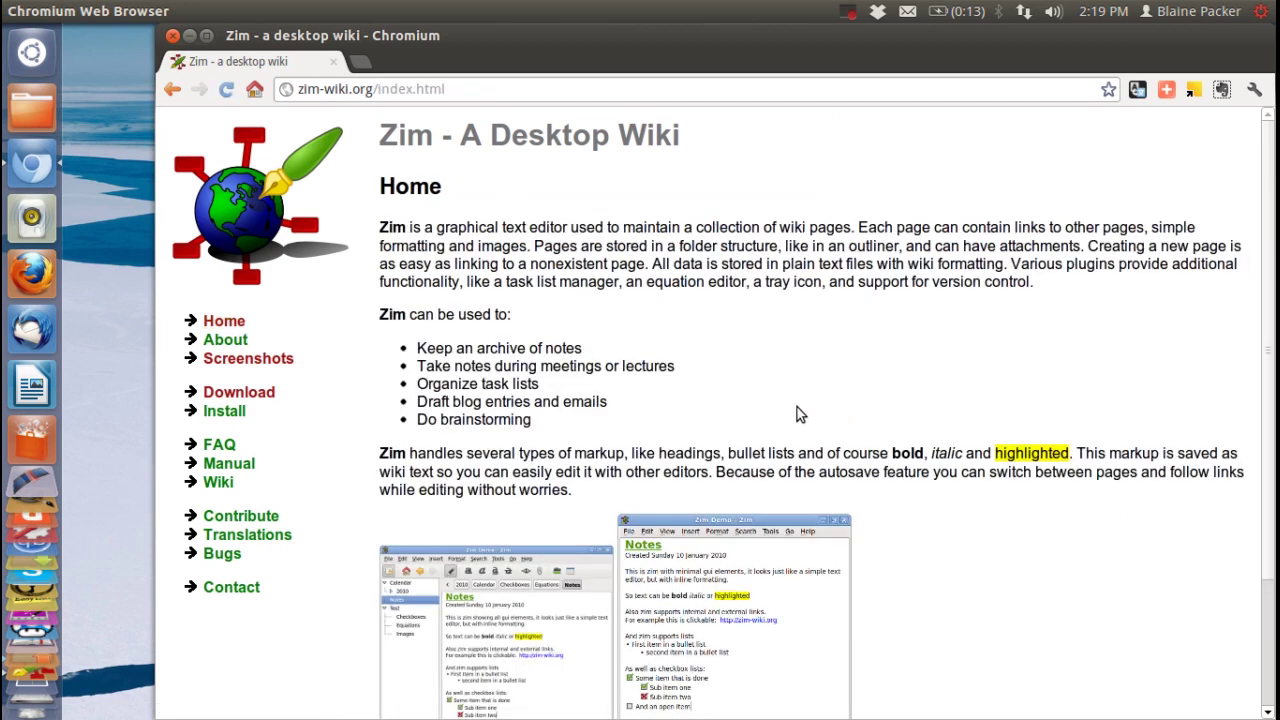
pyautogui.click(189, 35)
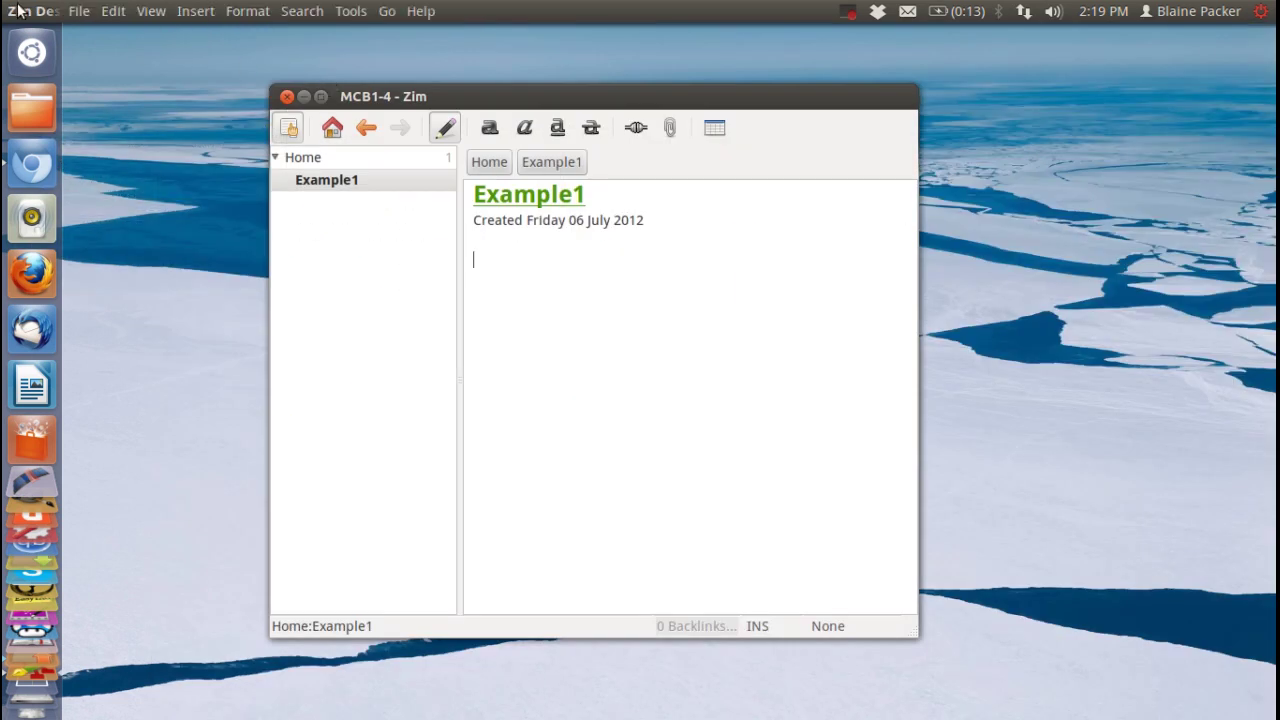
pyautogui.click(80, 11)
pyautogui.click(115, 218)
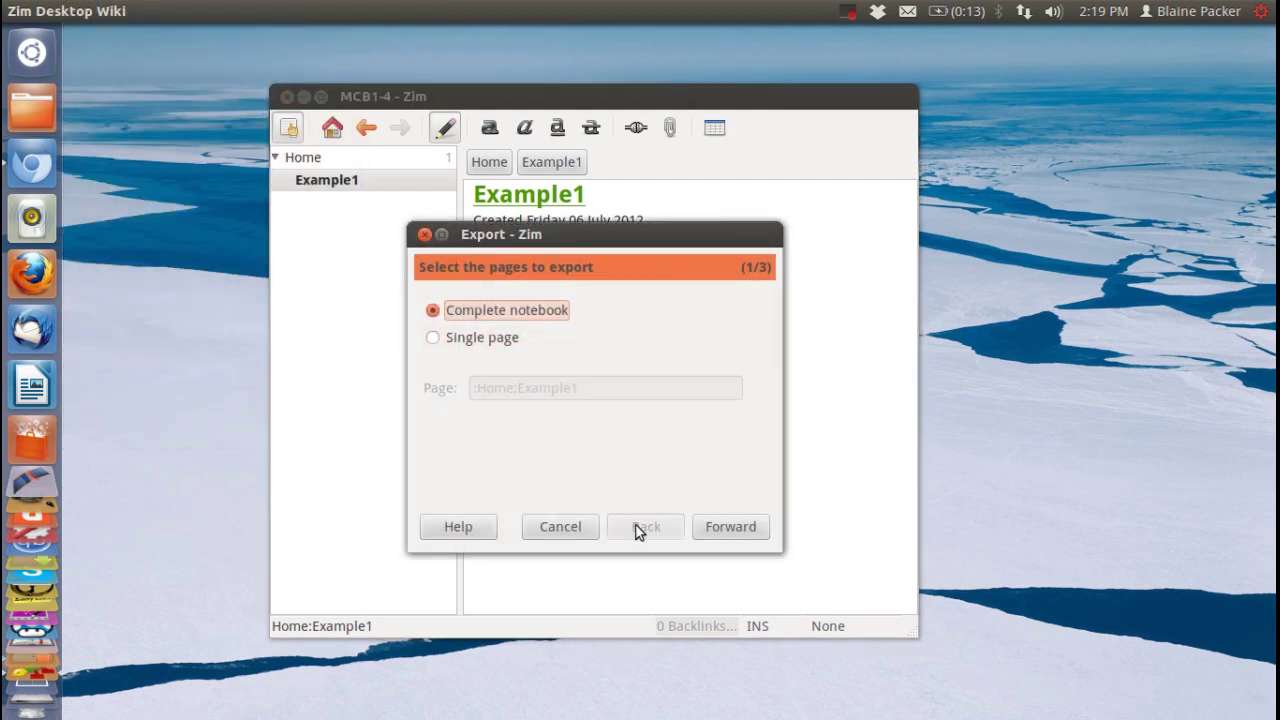
pyautogui.click(703, 528)
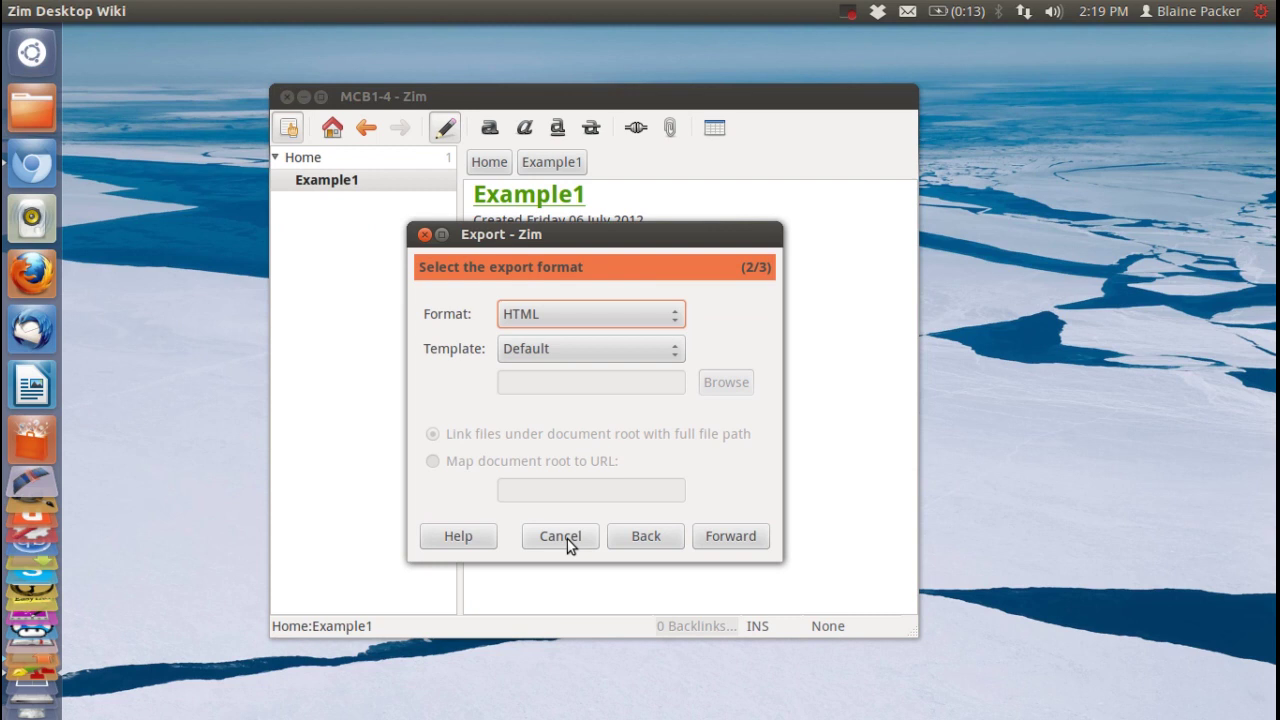
pyautogui.click(574, 537)
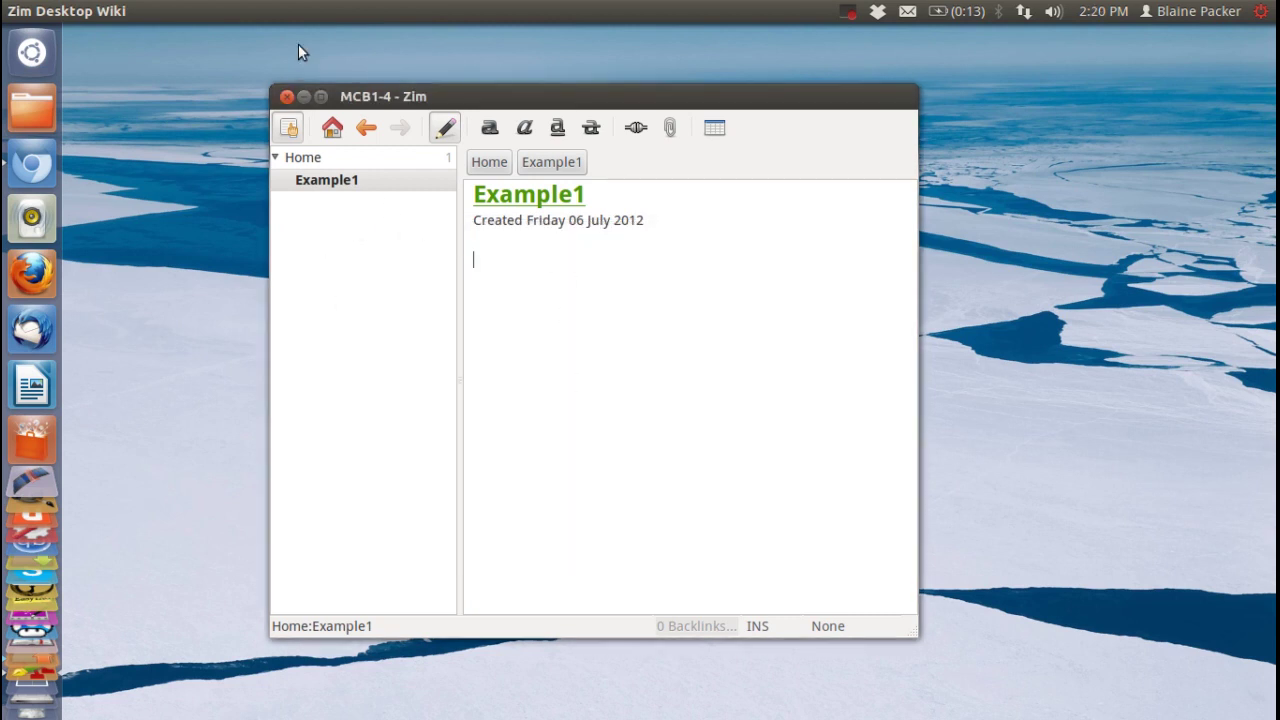
pyautogui.click(80, 11)
pyautogui.click(543, 317)
pyautogui.click(78, 11)
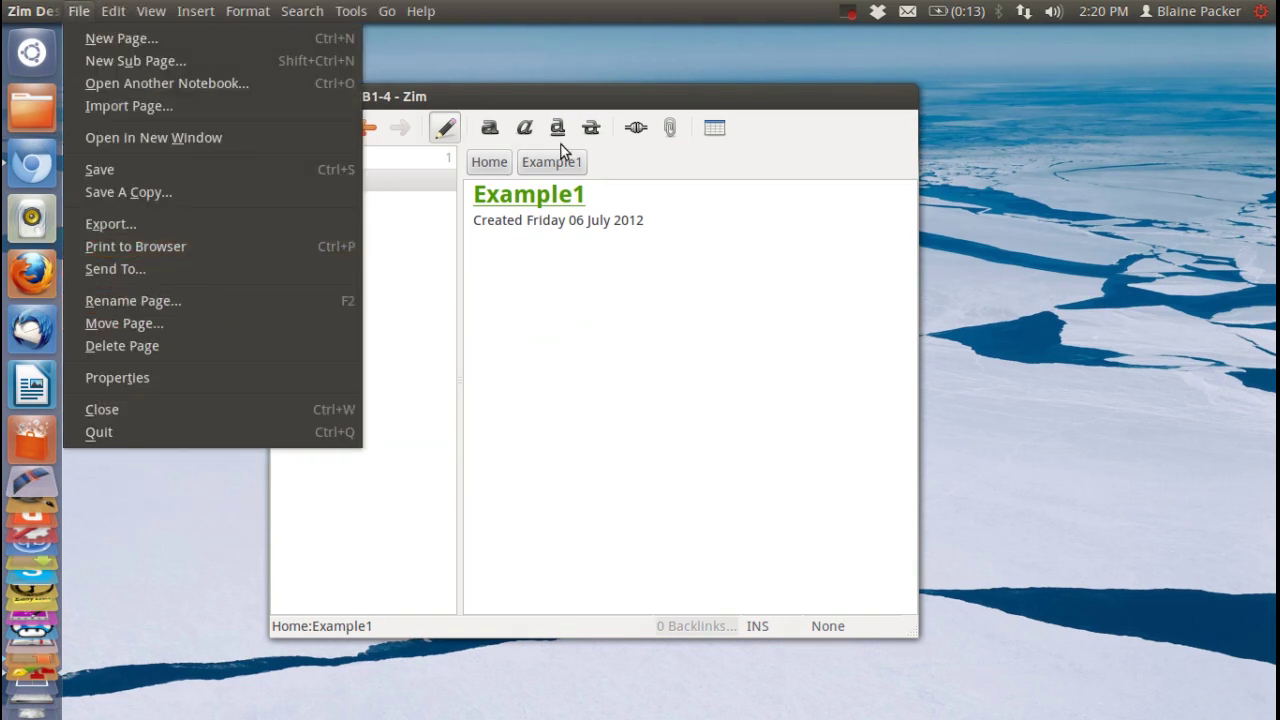
pyautogui.click(506, 277)
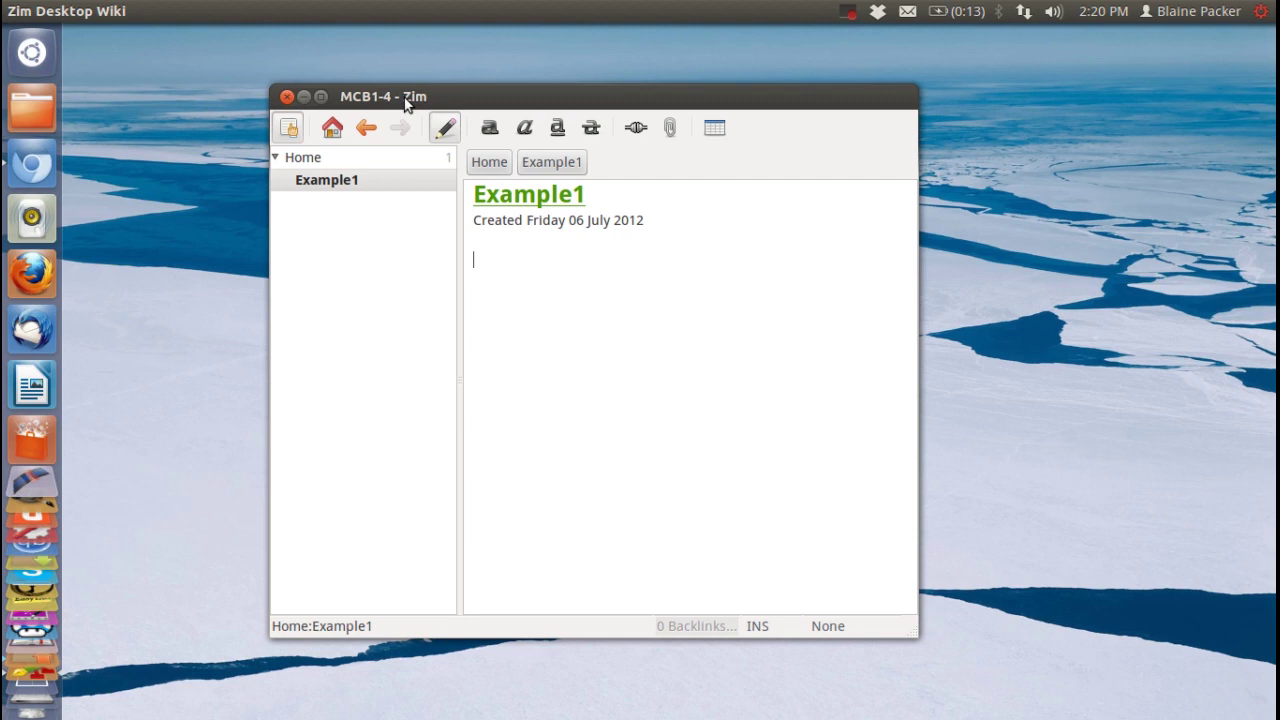
pyautogui.moveTo(407, 104); pyautogui.dragTo(463, 87)
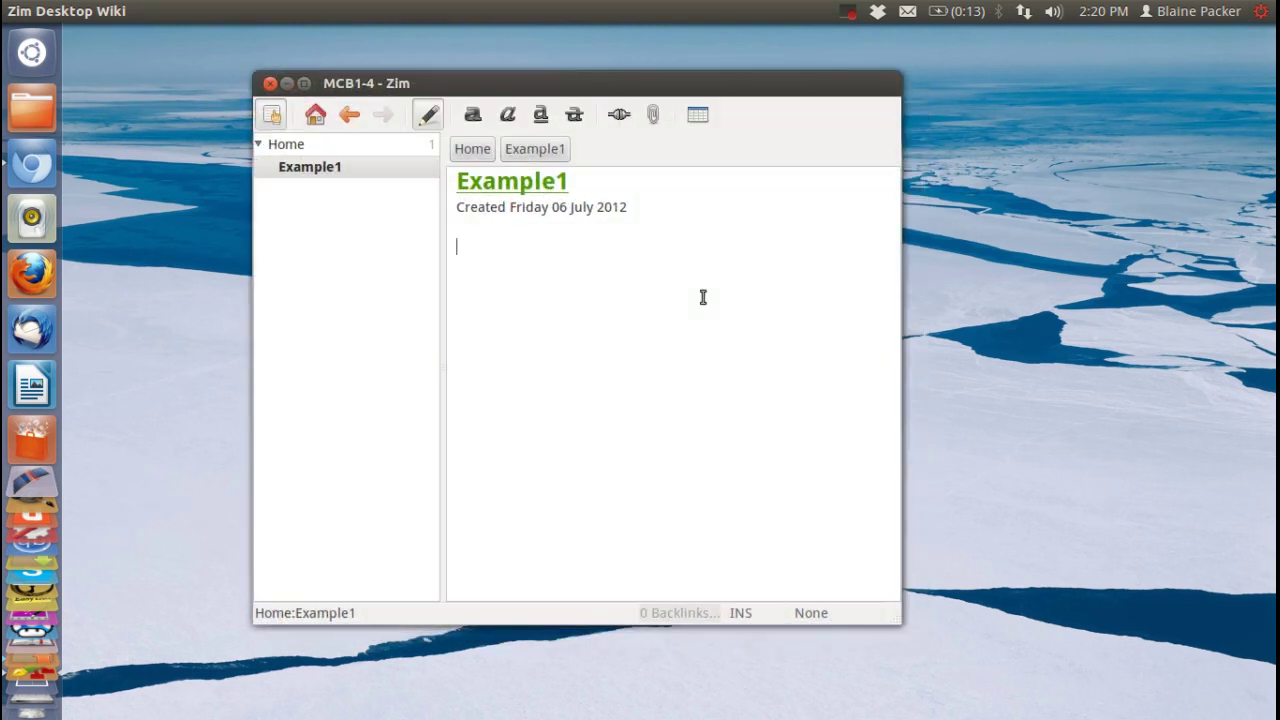